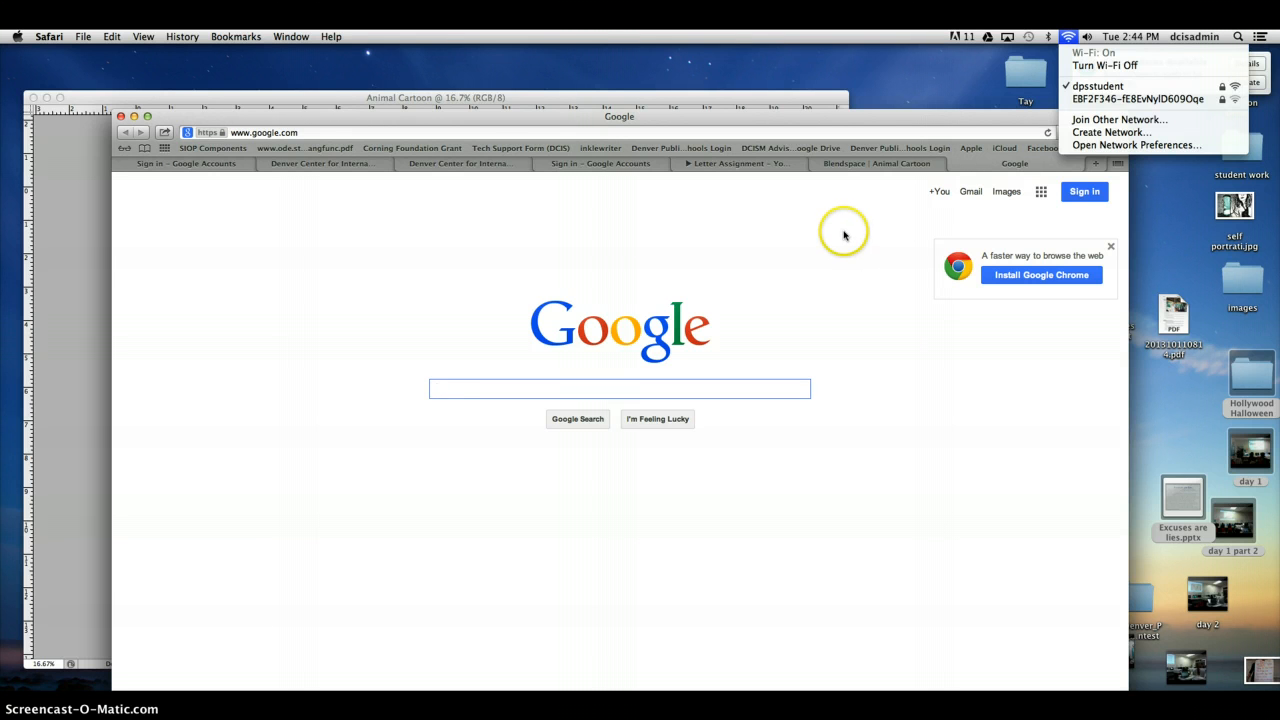
Step: Start joining another Wi-Fi network named dpsstudent with WPA2 Enterprise security
left_click(889, 268)
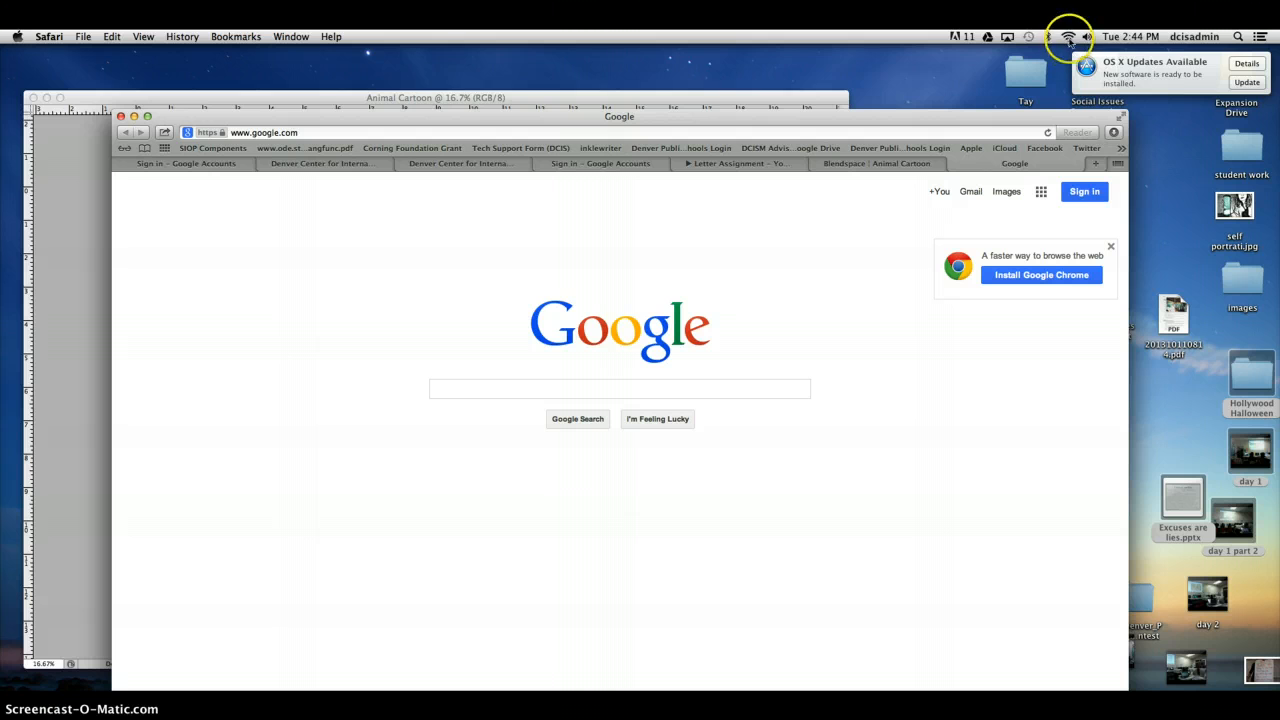
left_click(1068, 40)
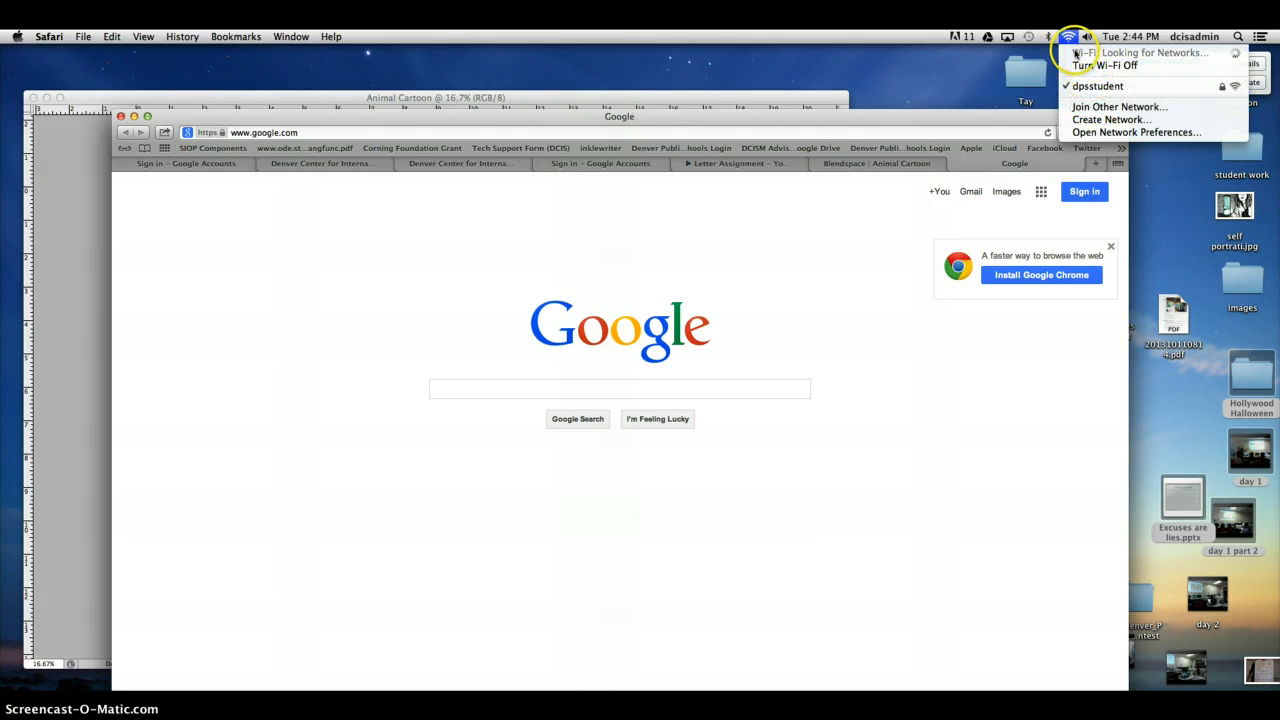
left_click(1086, 112)
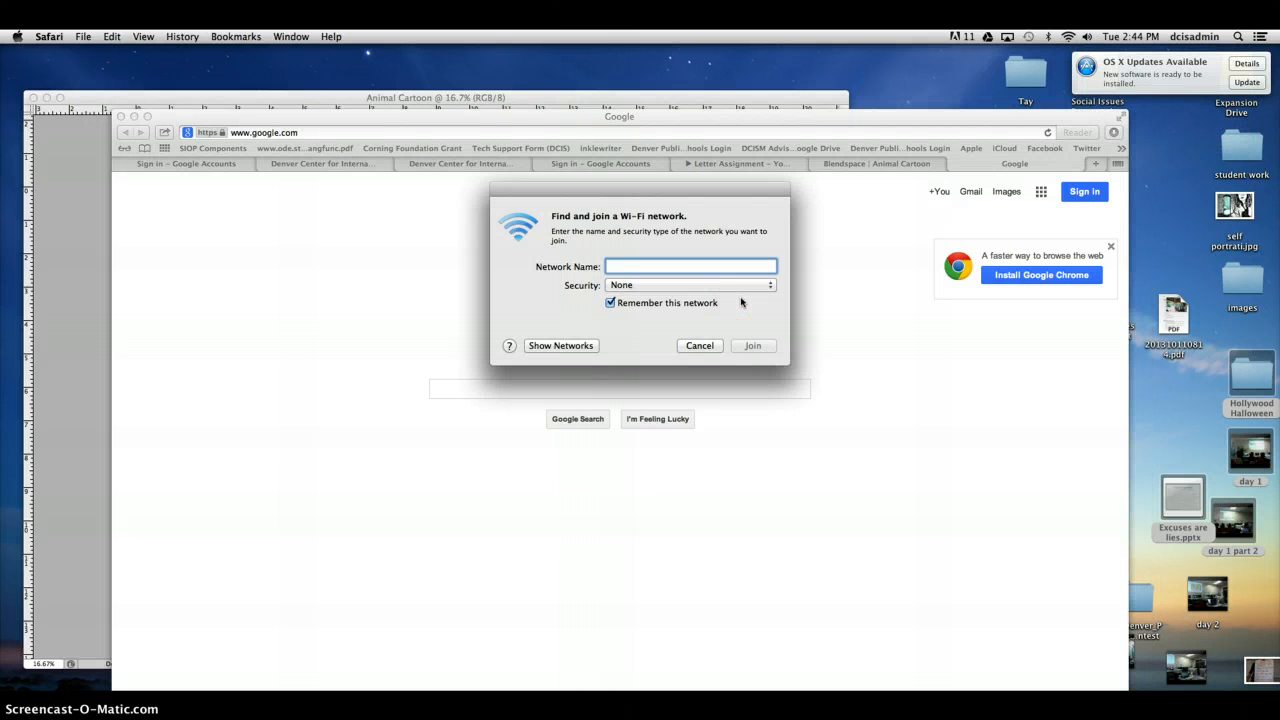
left_click(730, 264)
type("dpsstudent")
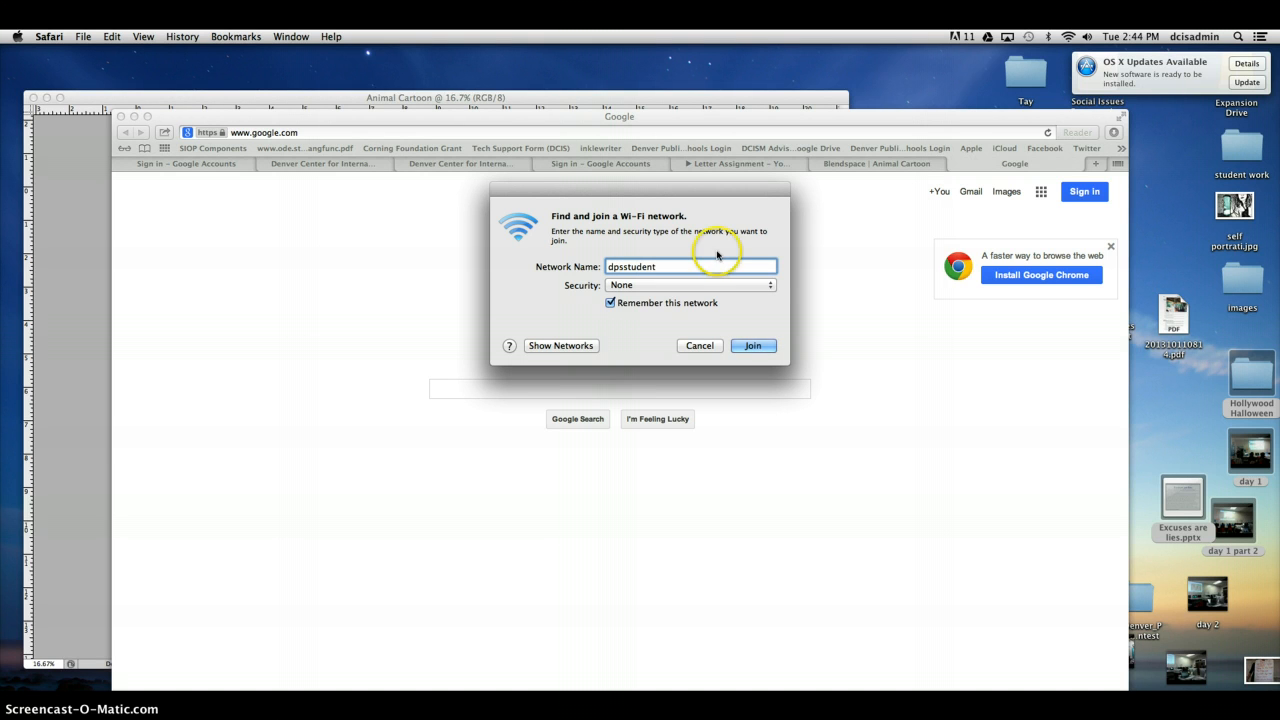
left_click(723, 286)
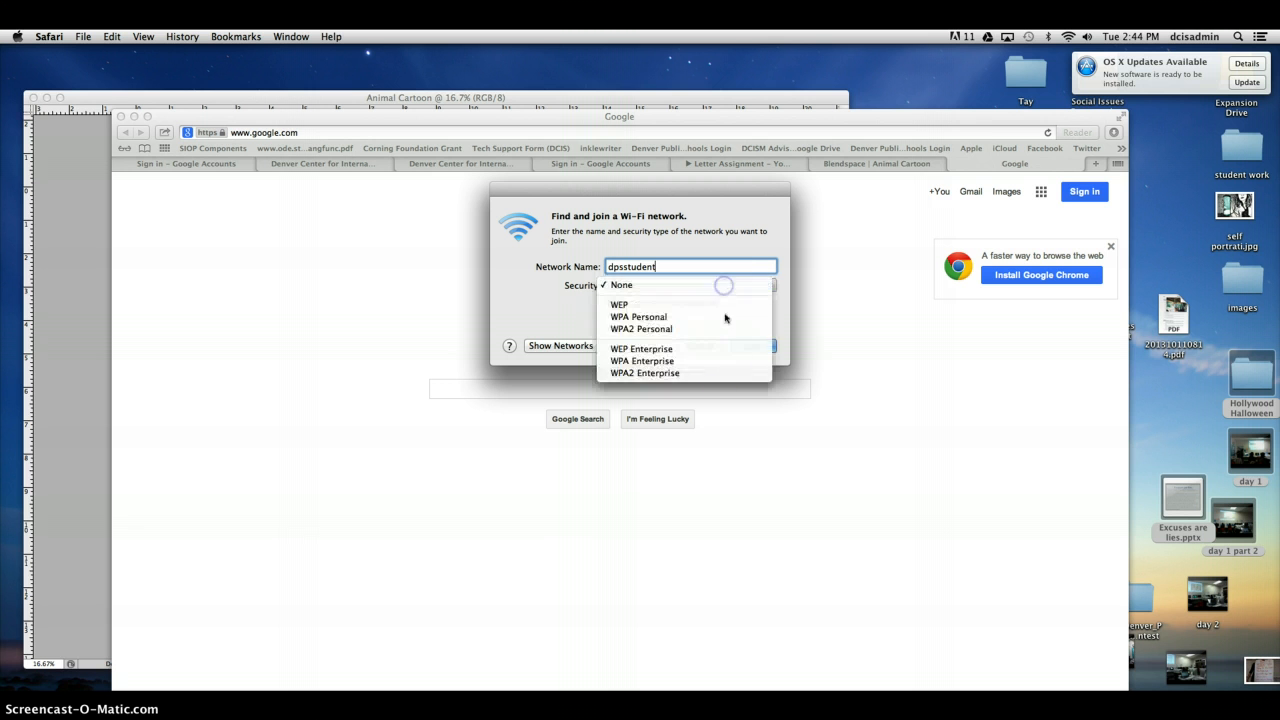
left_click(716, 372)
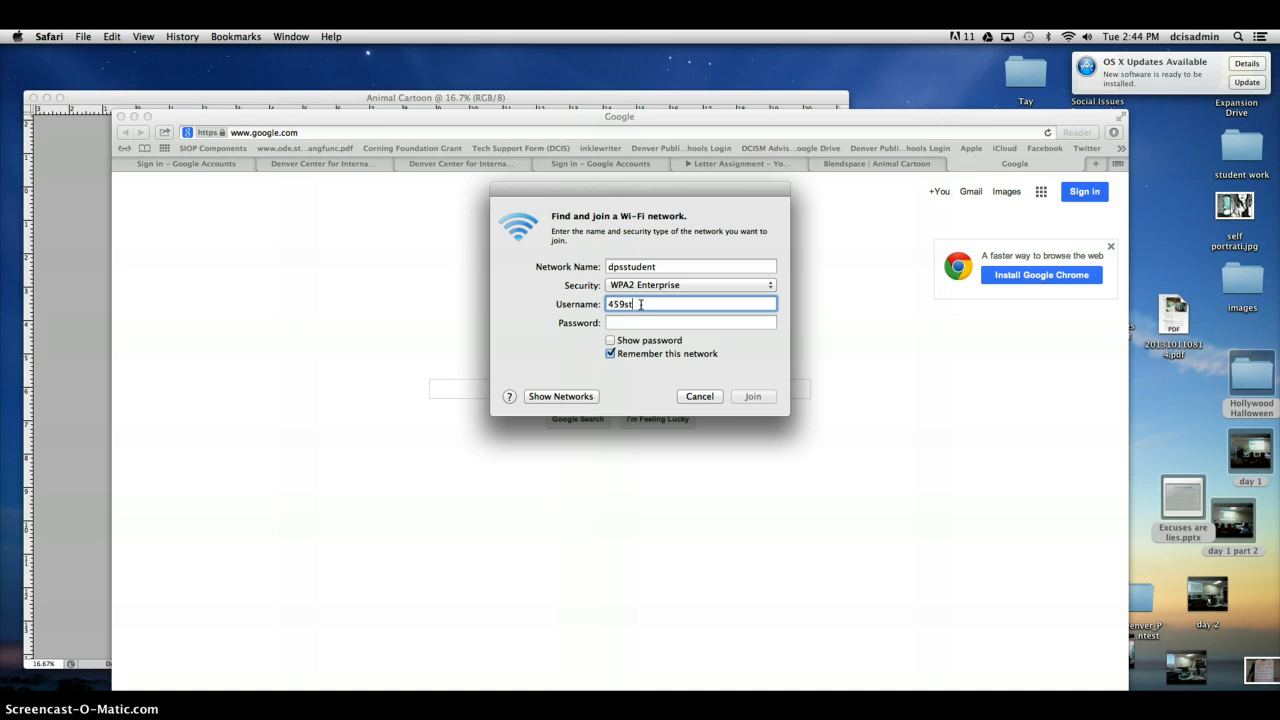
Step: Enter the Wi-Fi network's username and password with the password shown, and cancel joining
key("Tab")
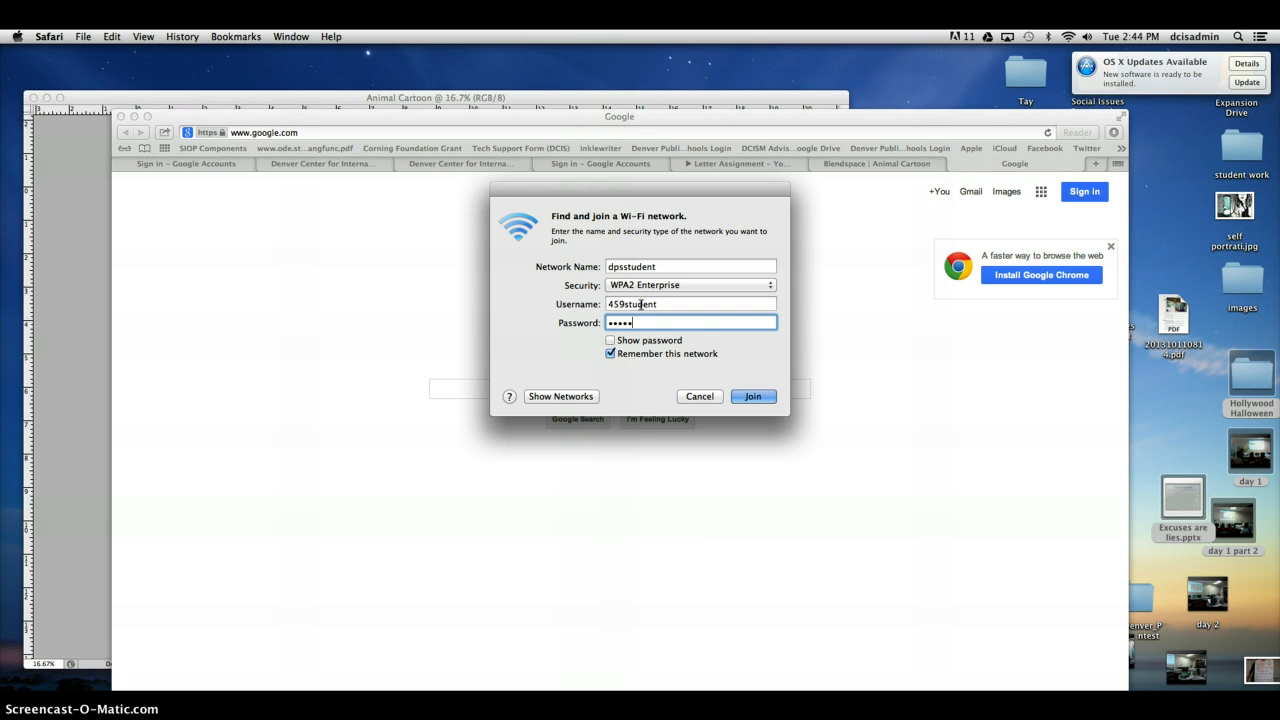
left_click(610, 340)
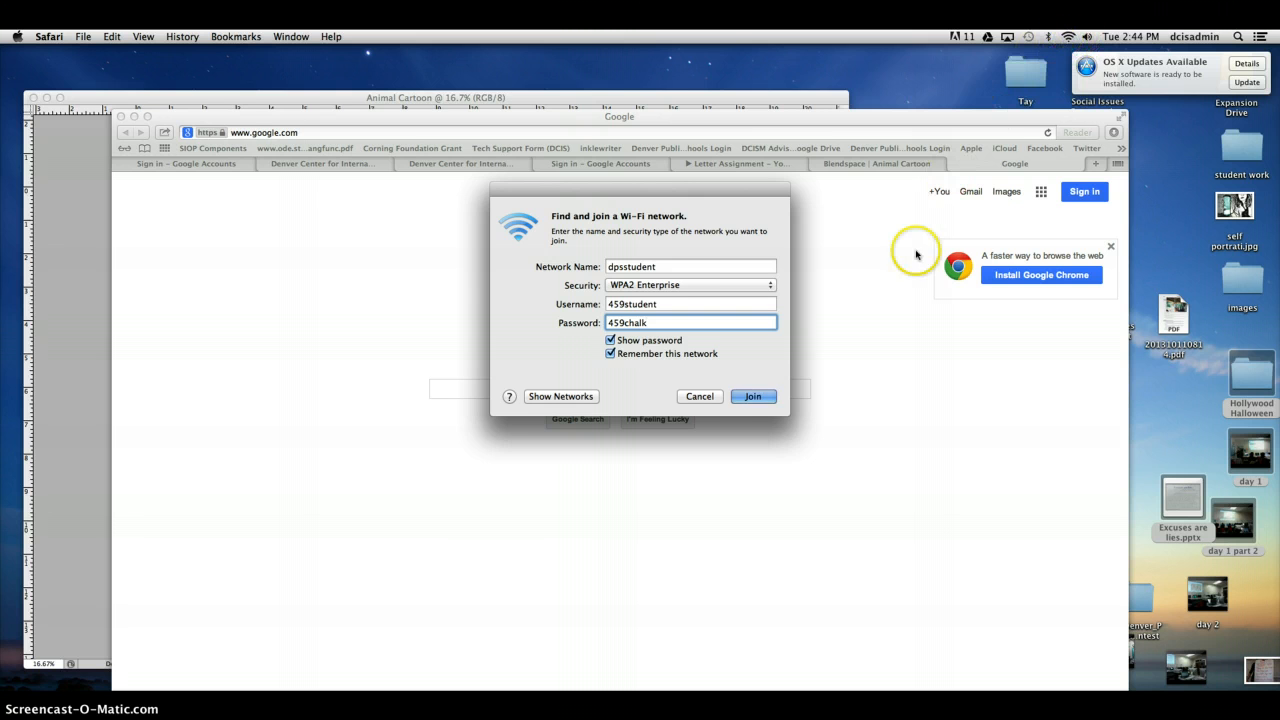
left_click(700, 397)
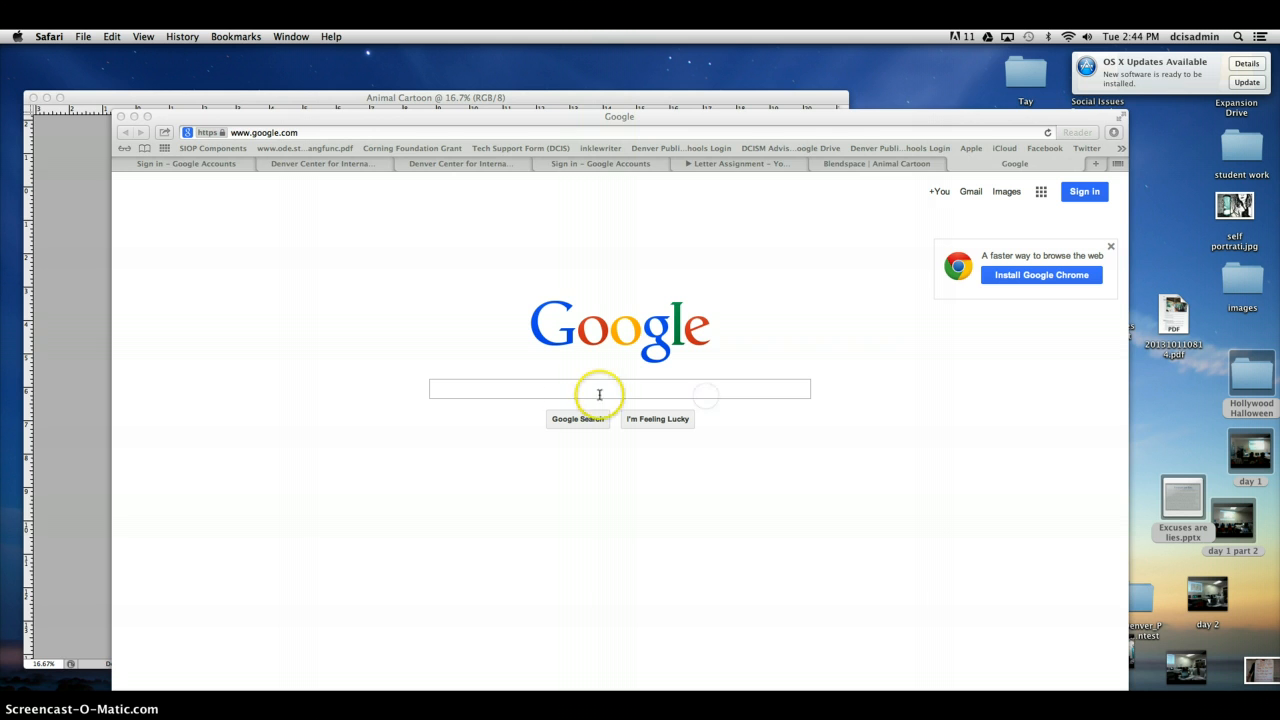
Step: Search Google for "Nola dog" and switch to the image results
left_click(560, 393)
left_click(466, 389)
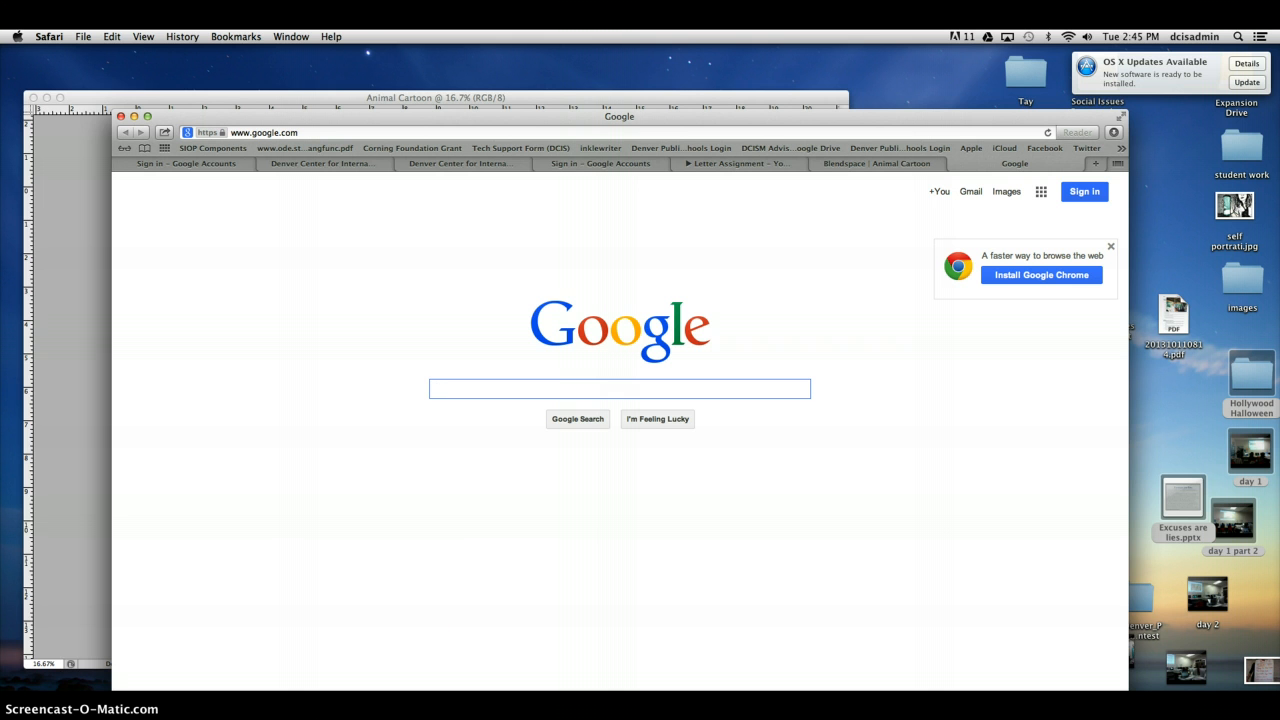
left_click(496, 390)
type("Nola dog")
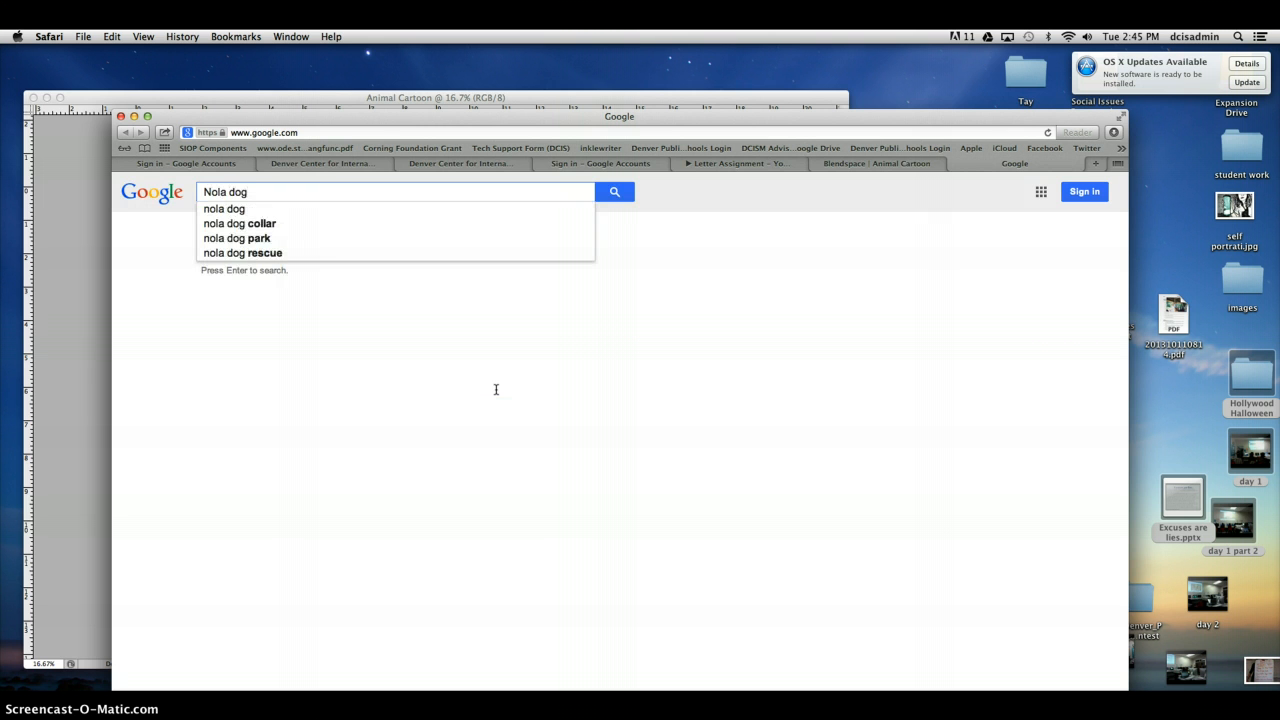
key("Return")
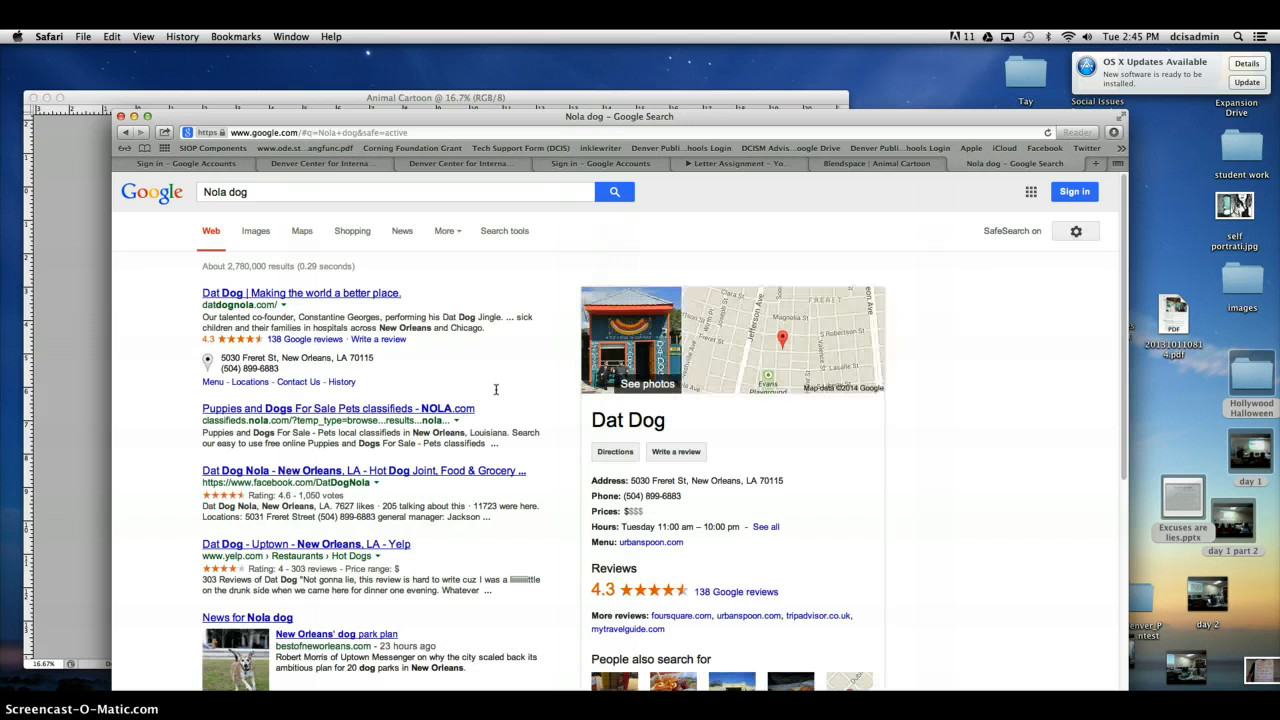
left_click(256, 231)
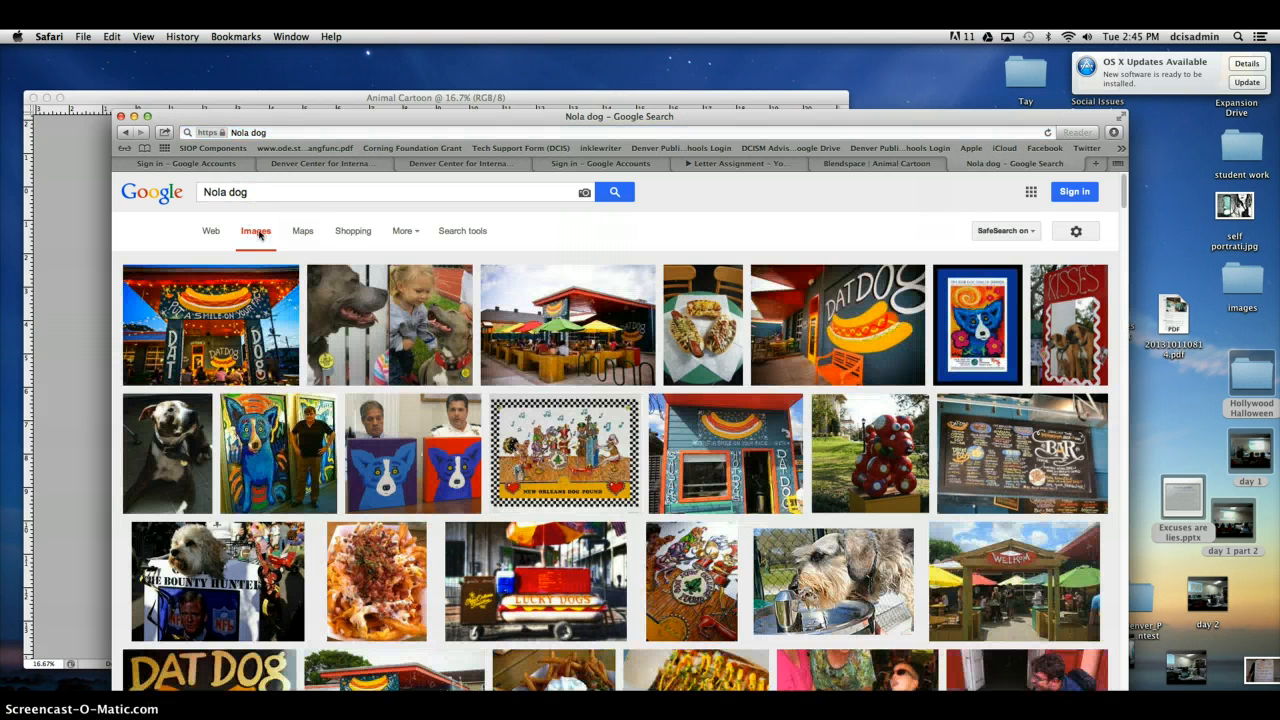
Step: Browse the "Nola dog" image results for a suitable dog picture
scroll(633, 433, "down", 4)
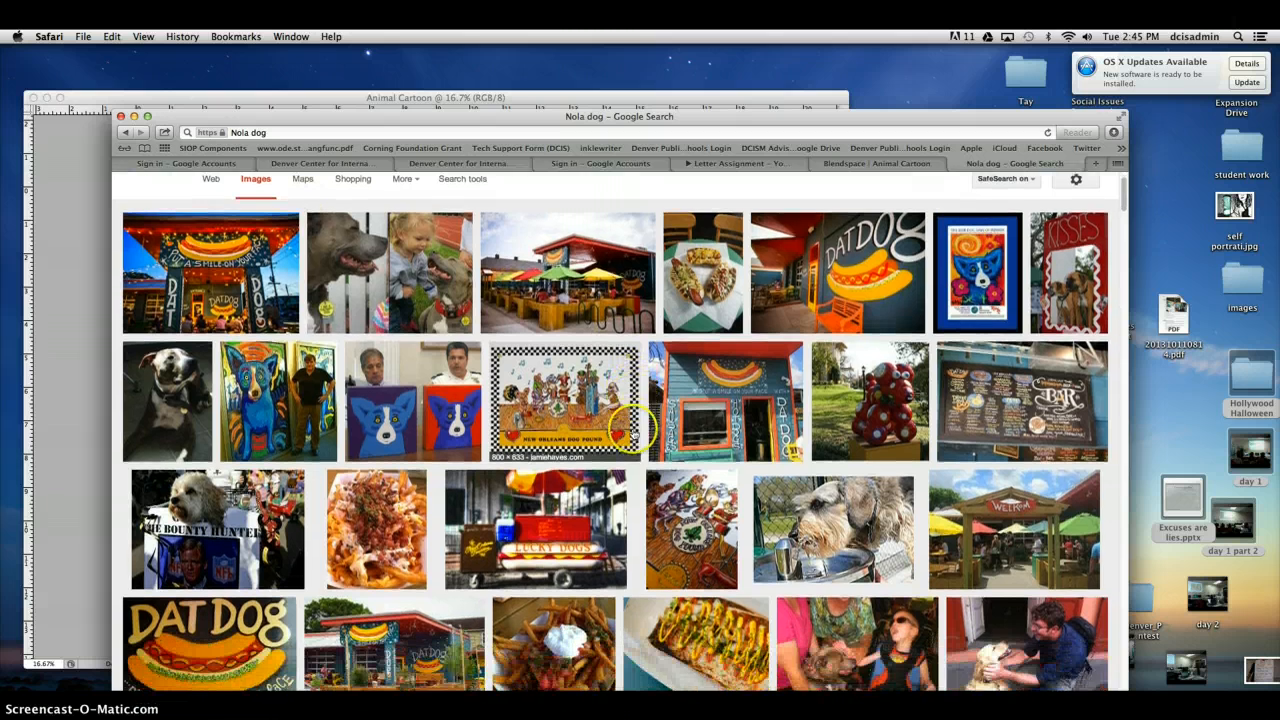
scroll(633, 433, "down", 7)
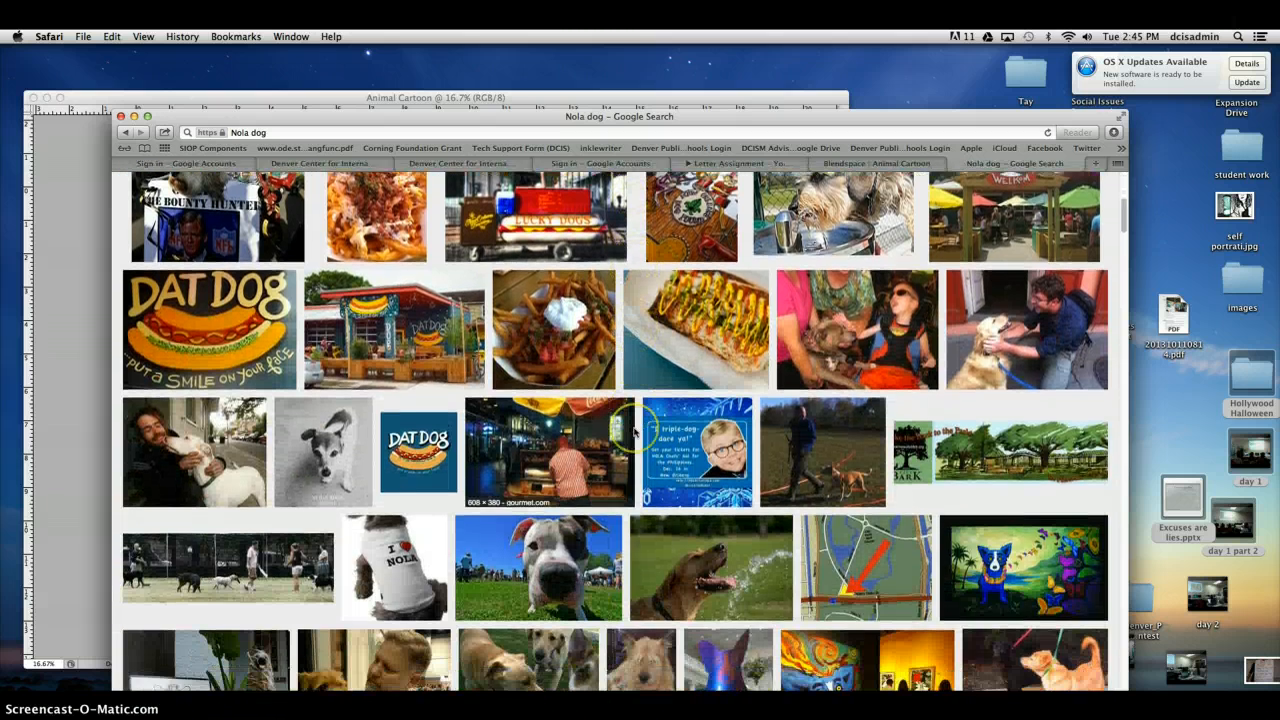
scroll(635, 432, "down", 5)
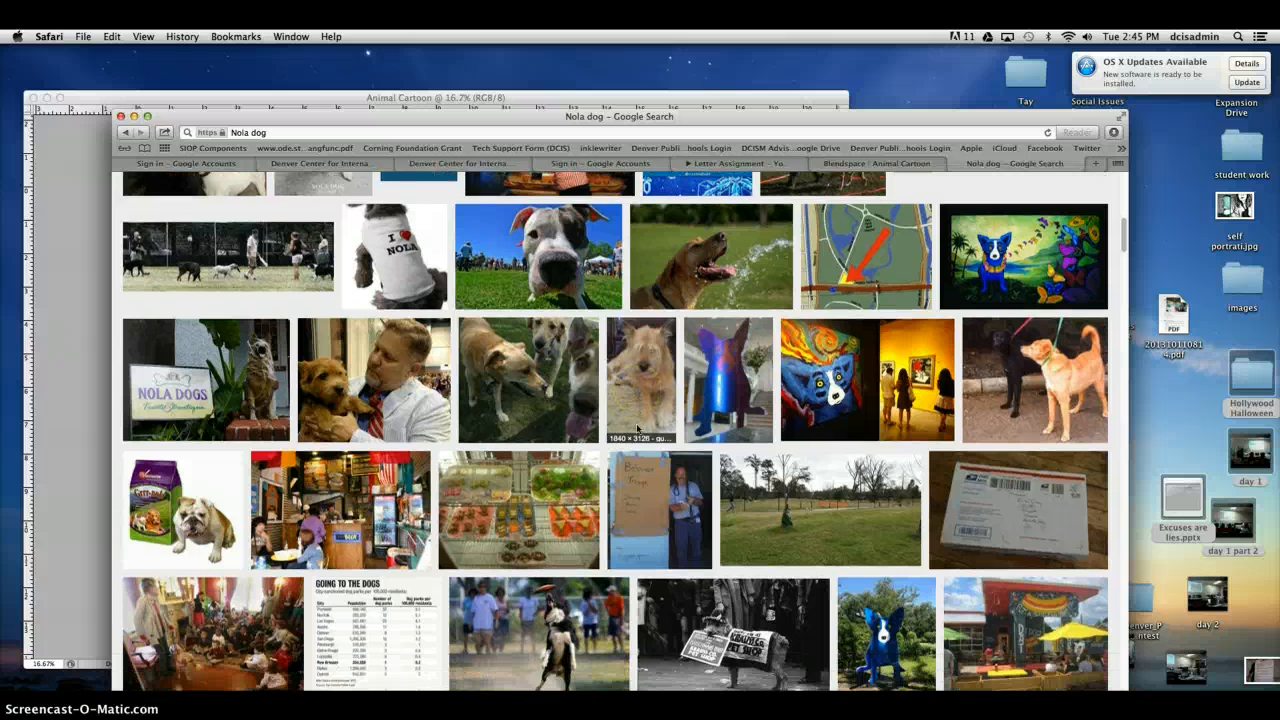
scroll(637, 428, "down", 7)
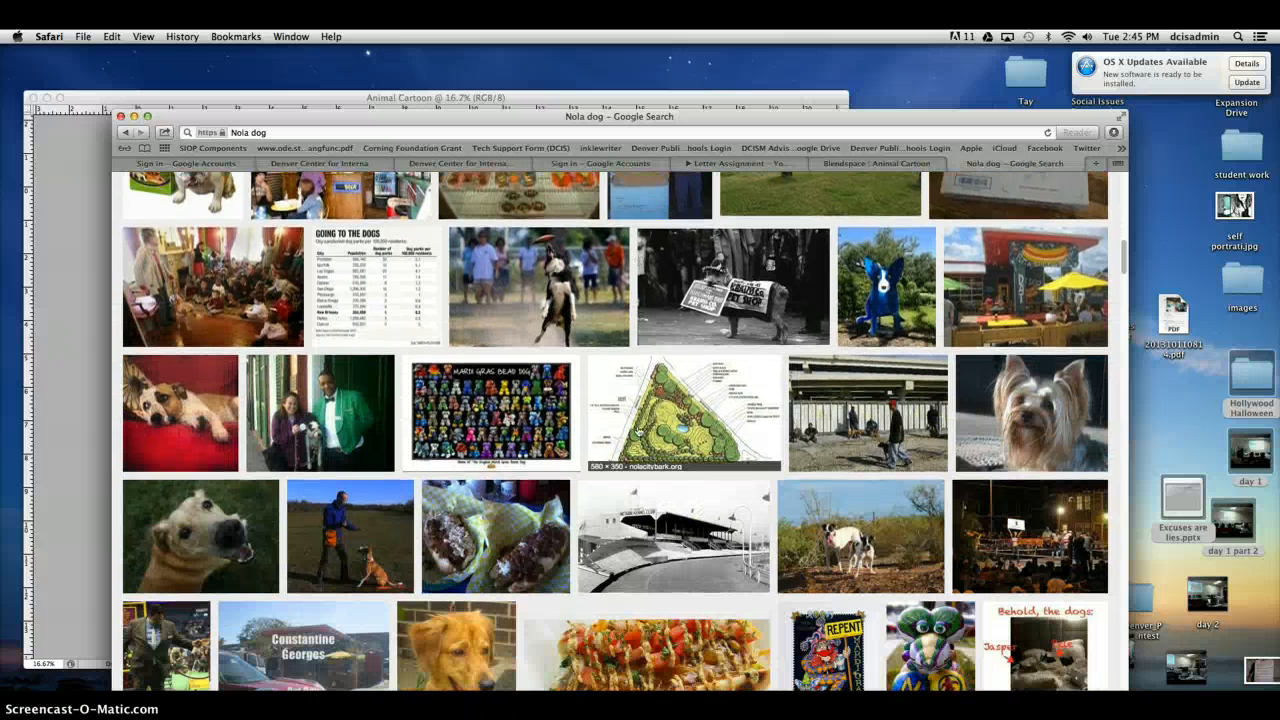
scroll(638, 435, "down", 9)
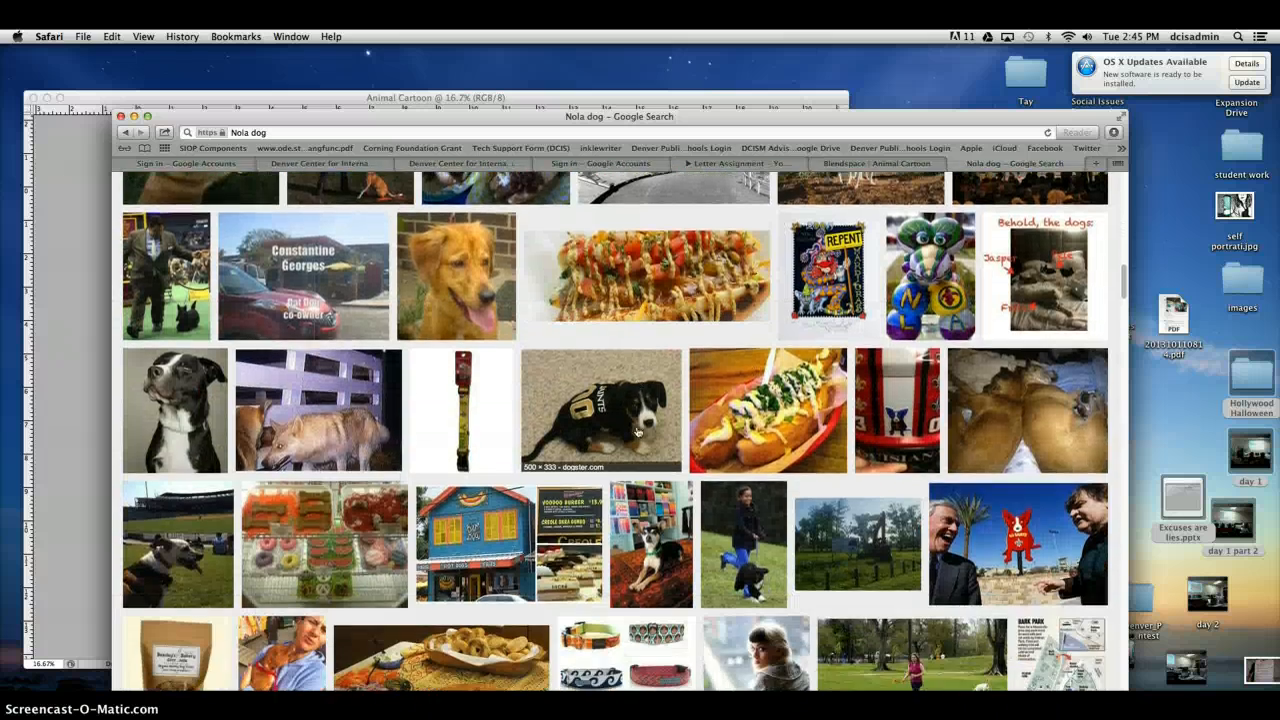
scroll(637, 432, "down", 9)
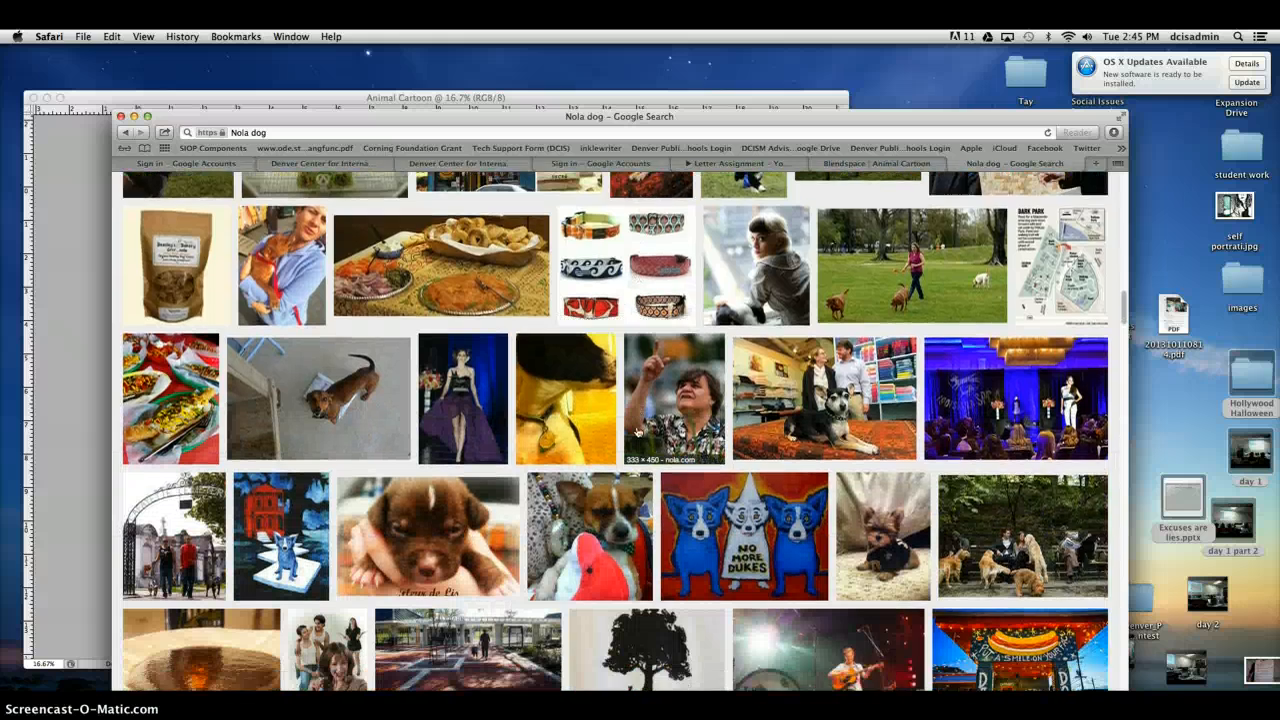
scroll(637, 432, "down", 5)
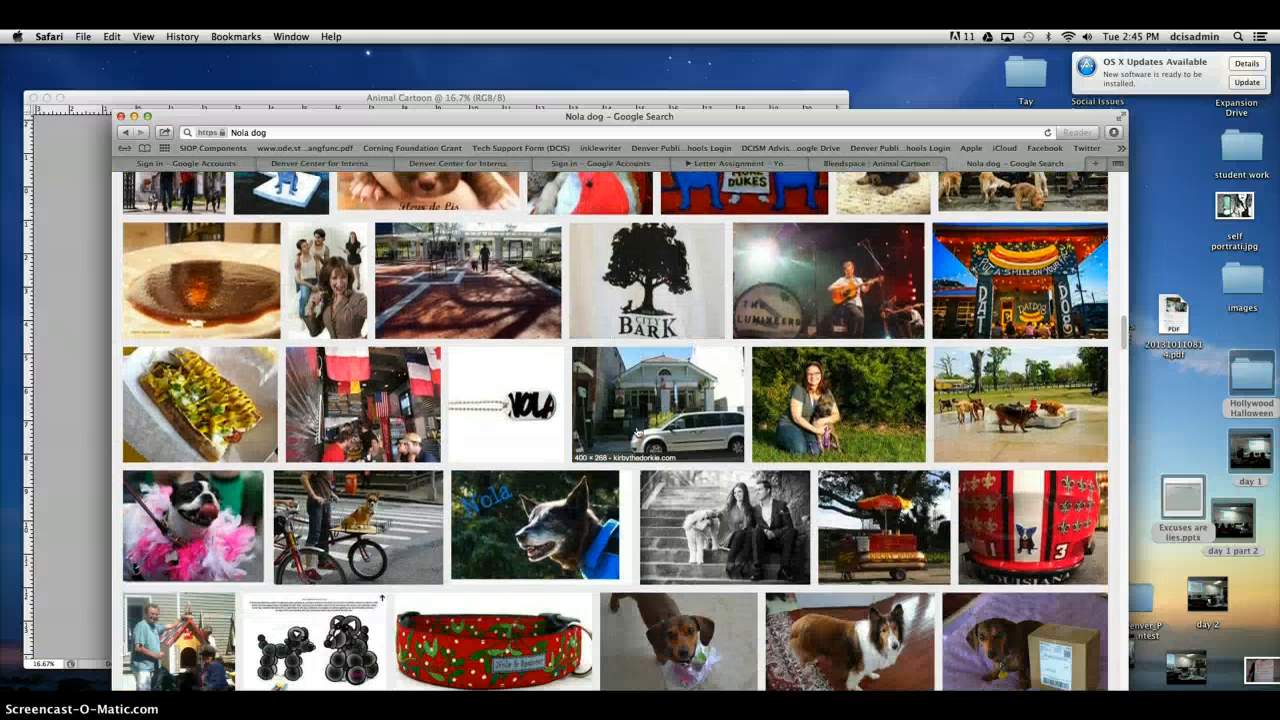
scroll(637, 432, "down", 6)
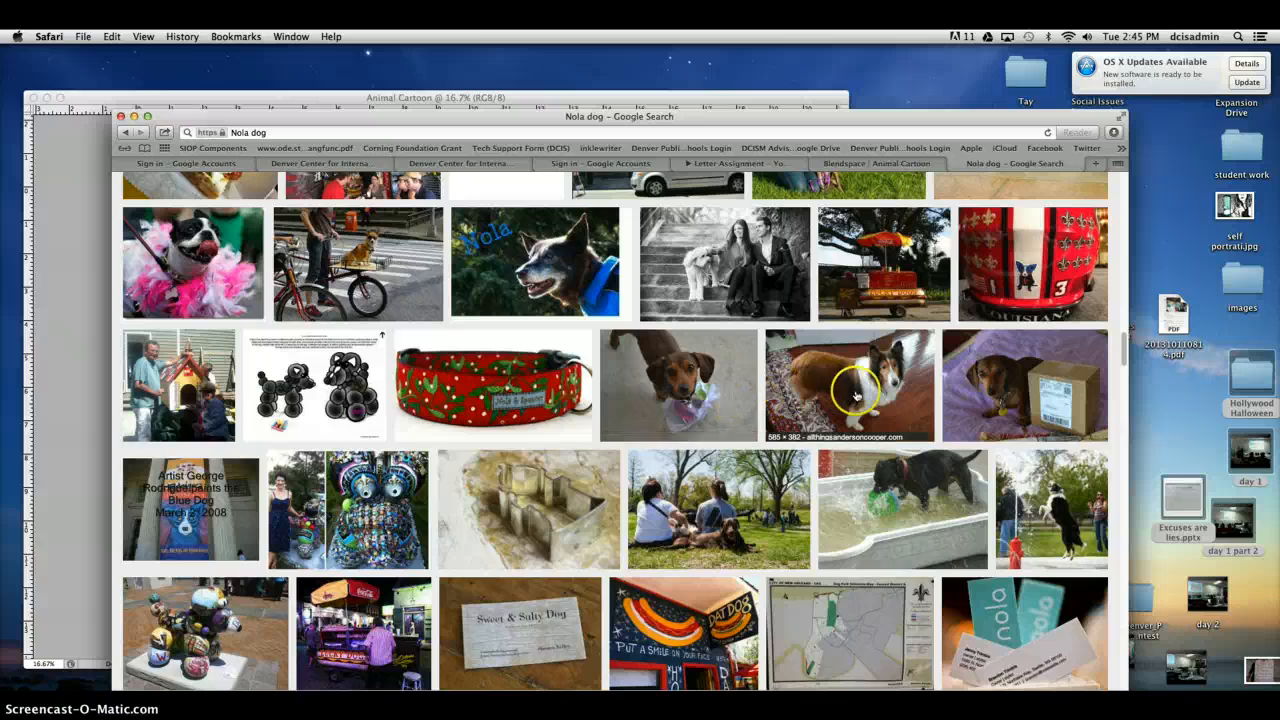
scroll(838, 440, "up", 15)
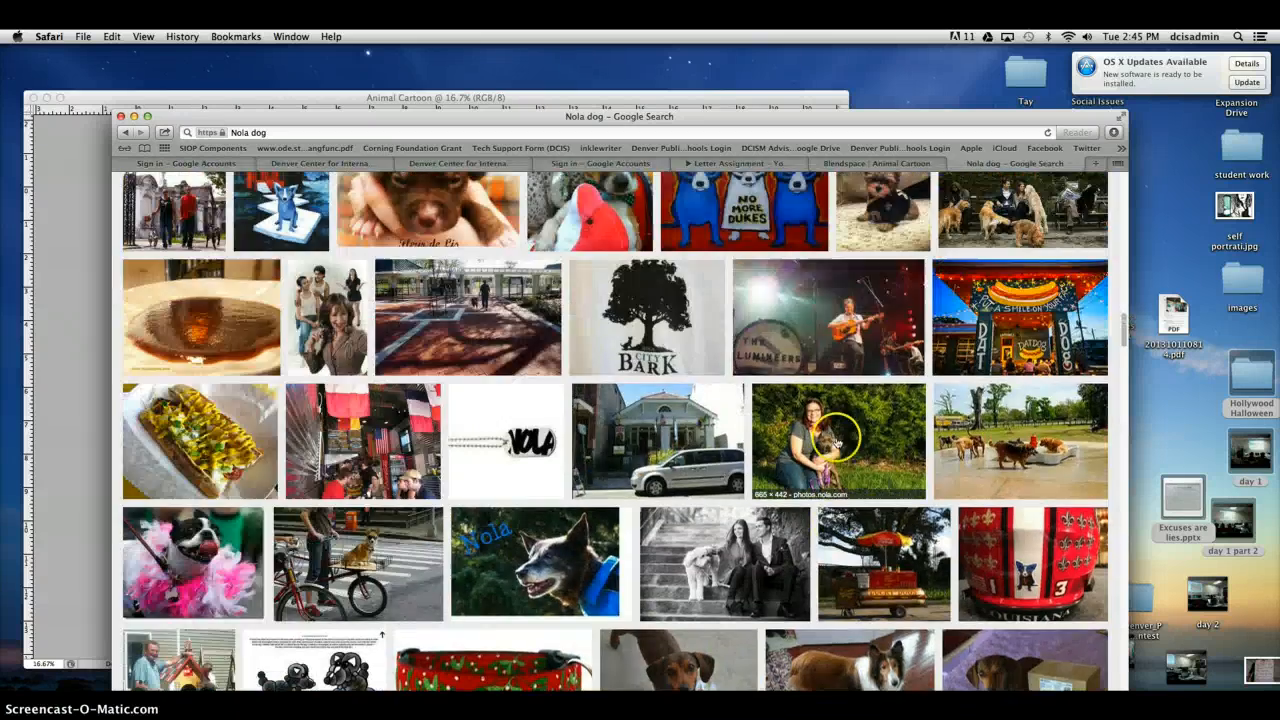
scroll(835, 443, "up", 15)
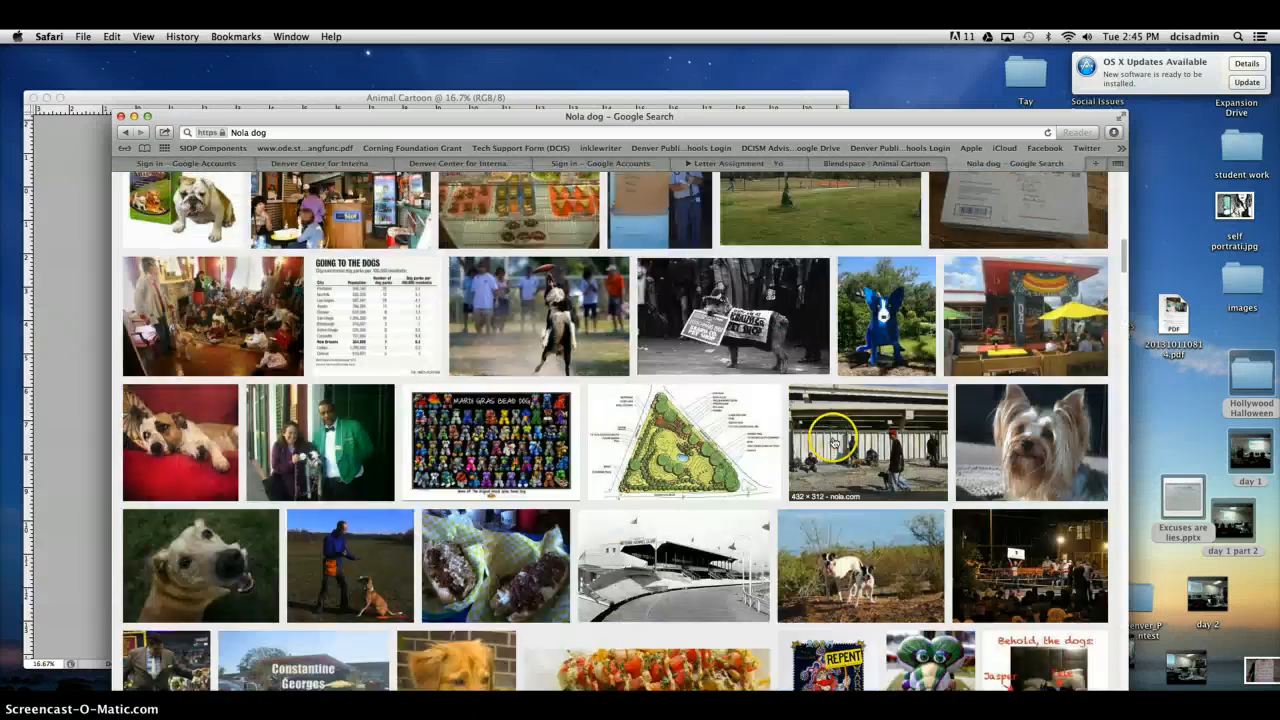
scroll(835, 443, "up", 5)
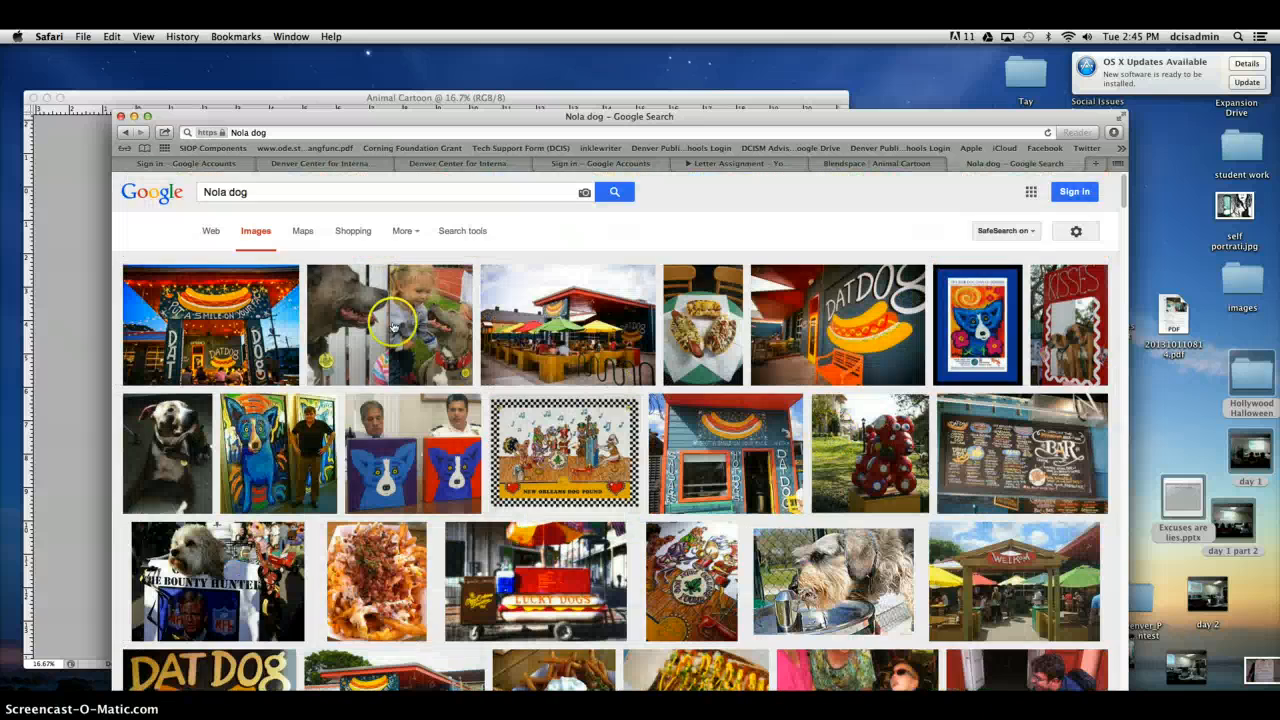
Step: Search images for "wolf dog" instead and enlarge the upright portrait of the grey wolf dog facing the camera
triple_click(250, 191)
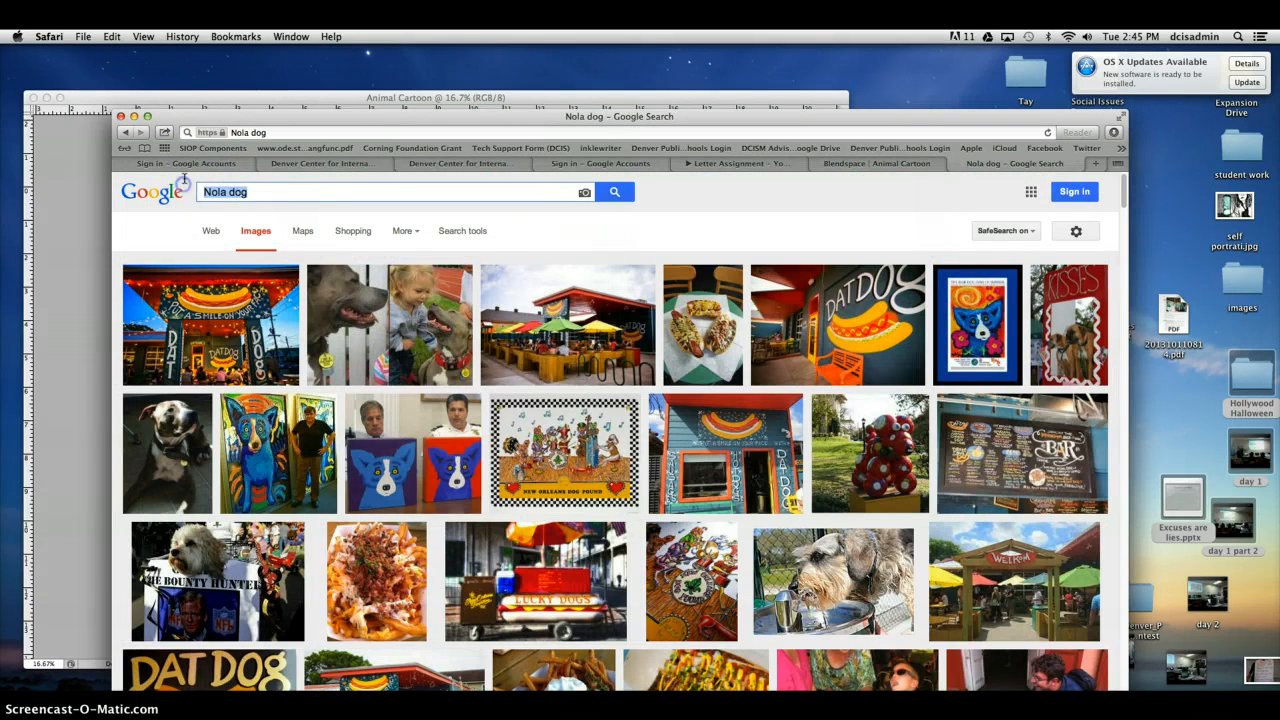
type("wolf dog")
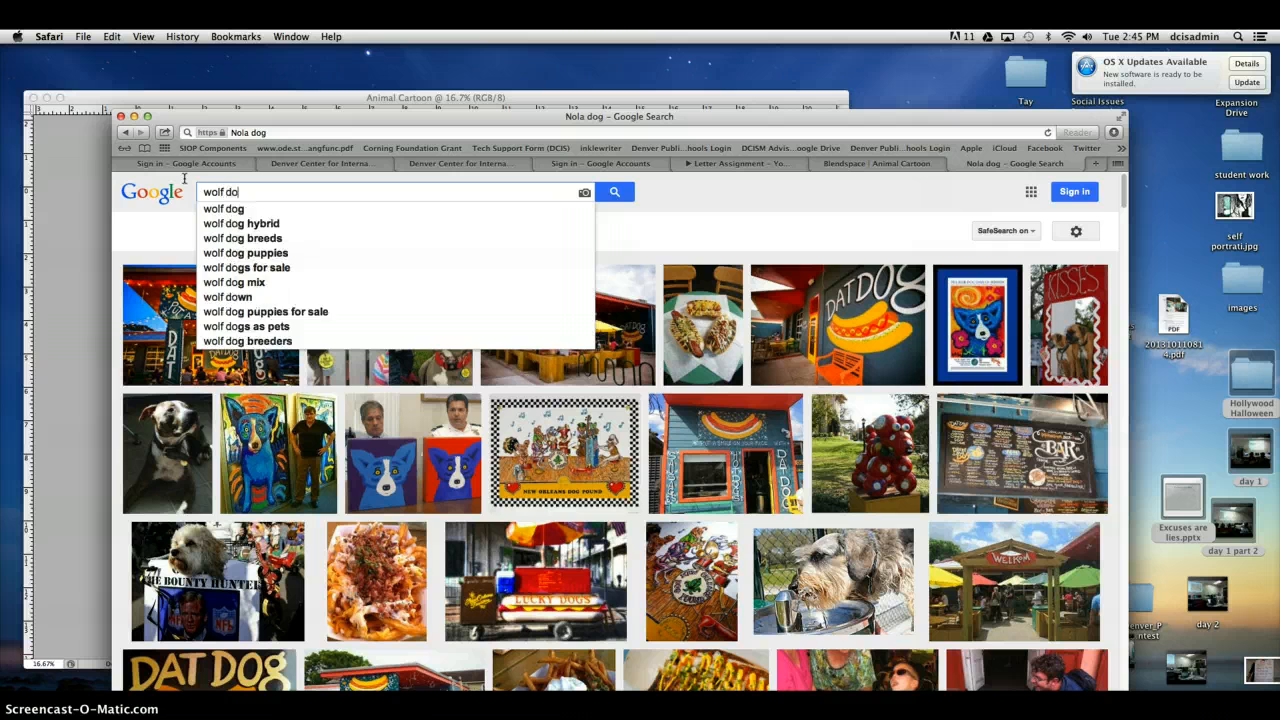
key("Return")
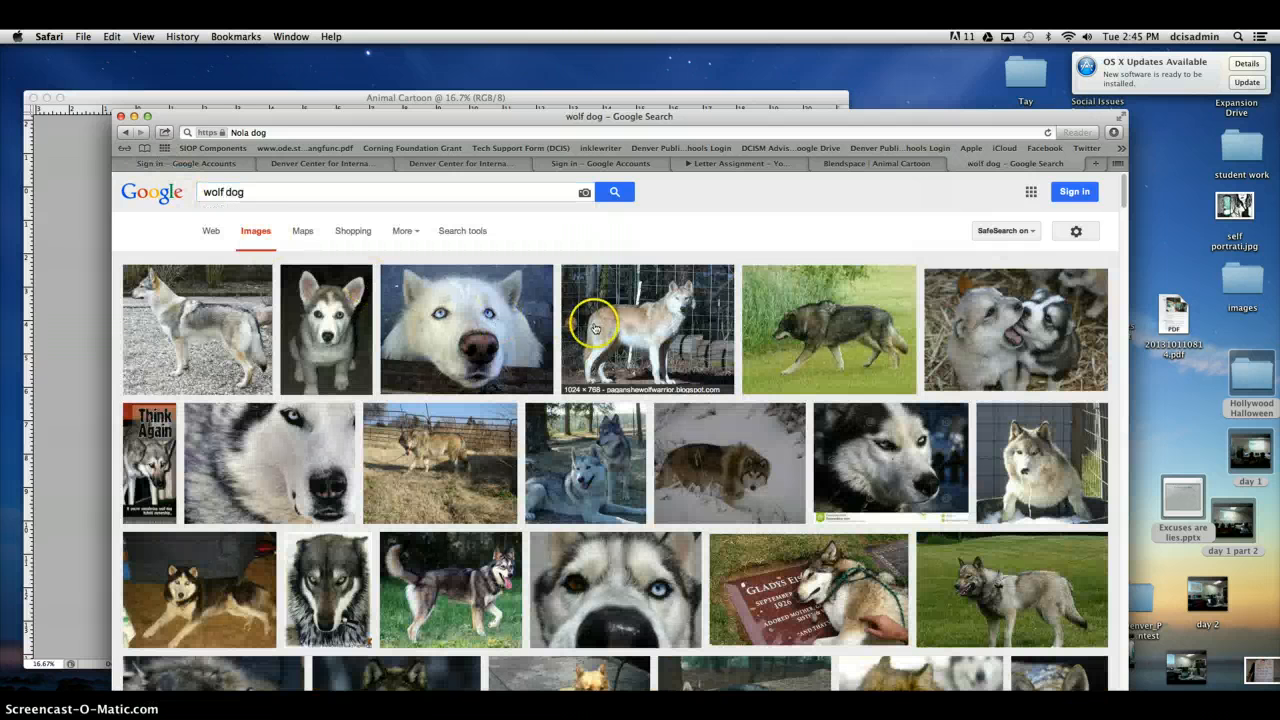
scroll(615, 349, "down", 5)
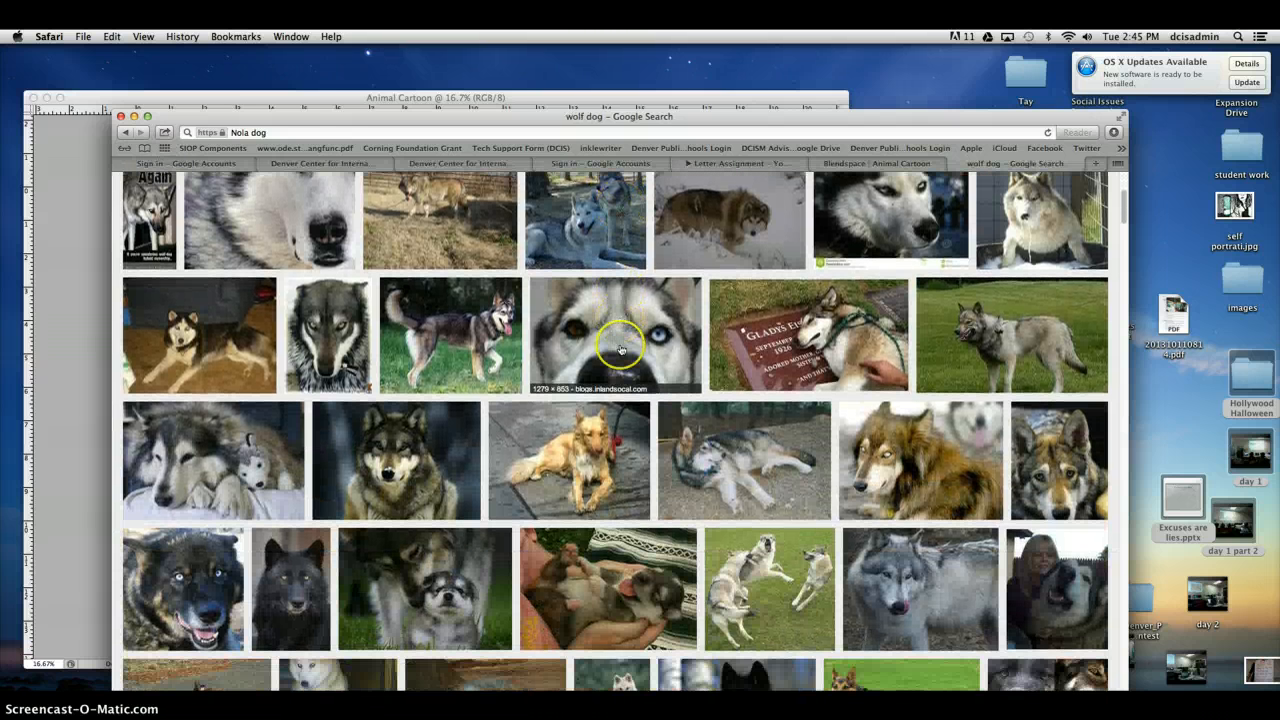
left_click(323, 314)
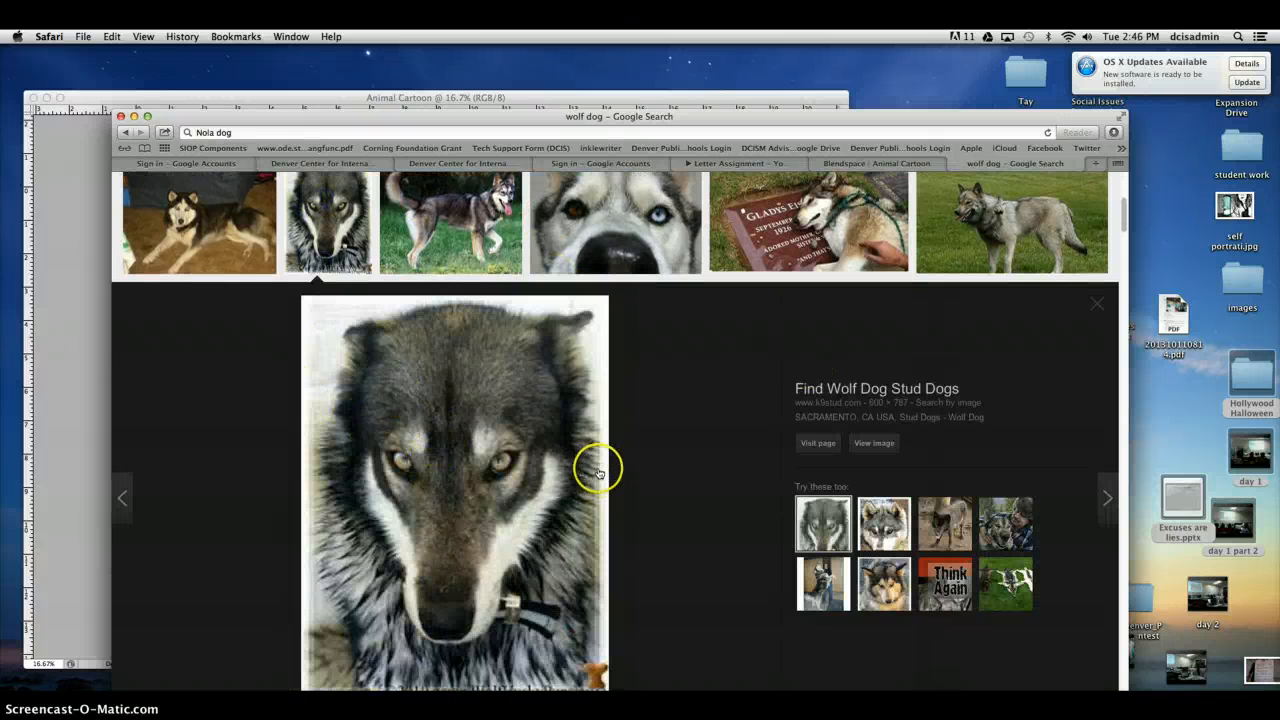
Step: Save the enlarged wolf dog image as "dog picture.jpg" in the folder bearing the person's name inside Documents
right_click(461, 480)
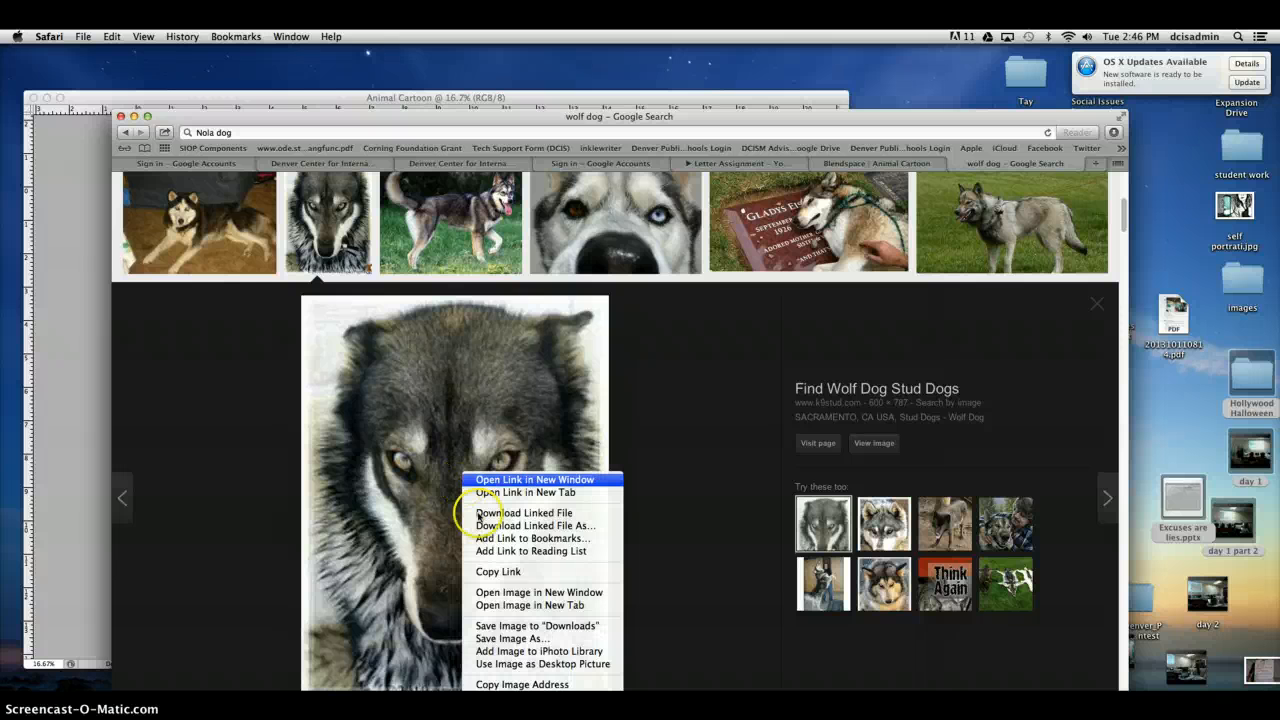
left_click(527, 639)
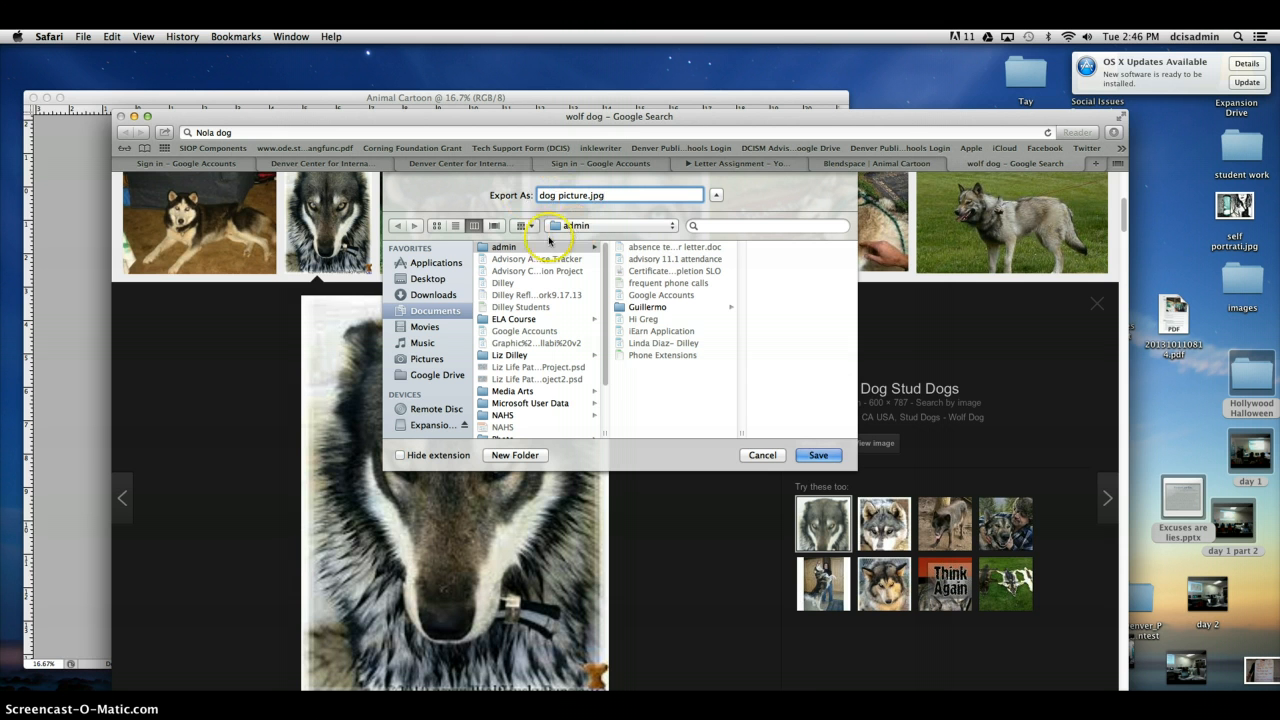
left_click(482, 356)
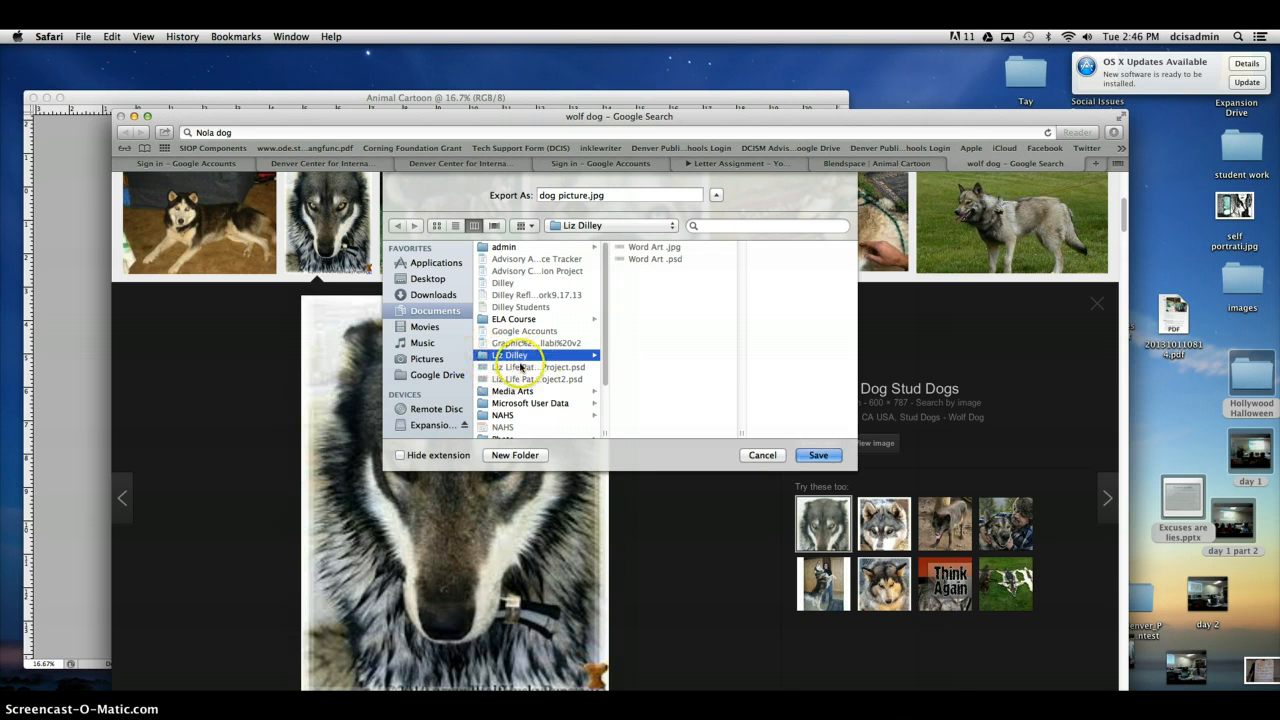
left_click(819, 456)
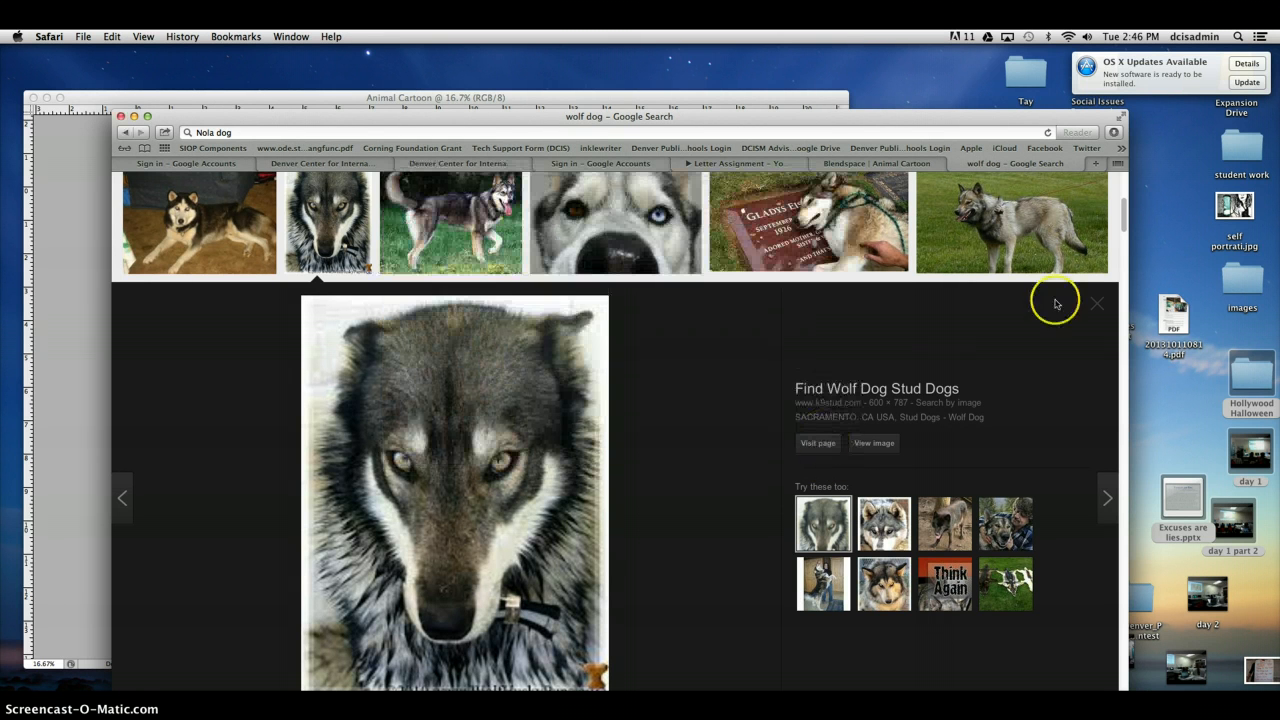
Step: Close the enlarged image preview and minimize the browser window to return to the Animal Cartoon document
left_click(1095, 311)
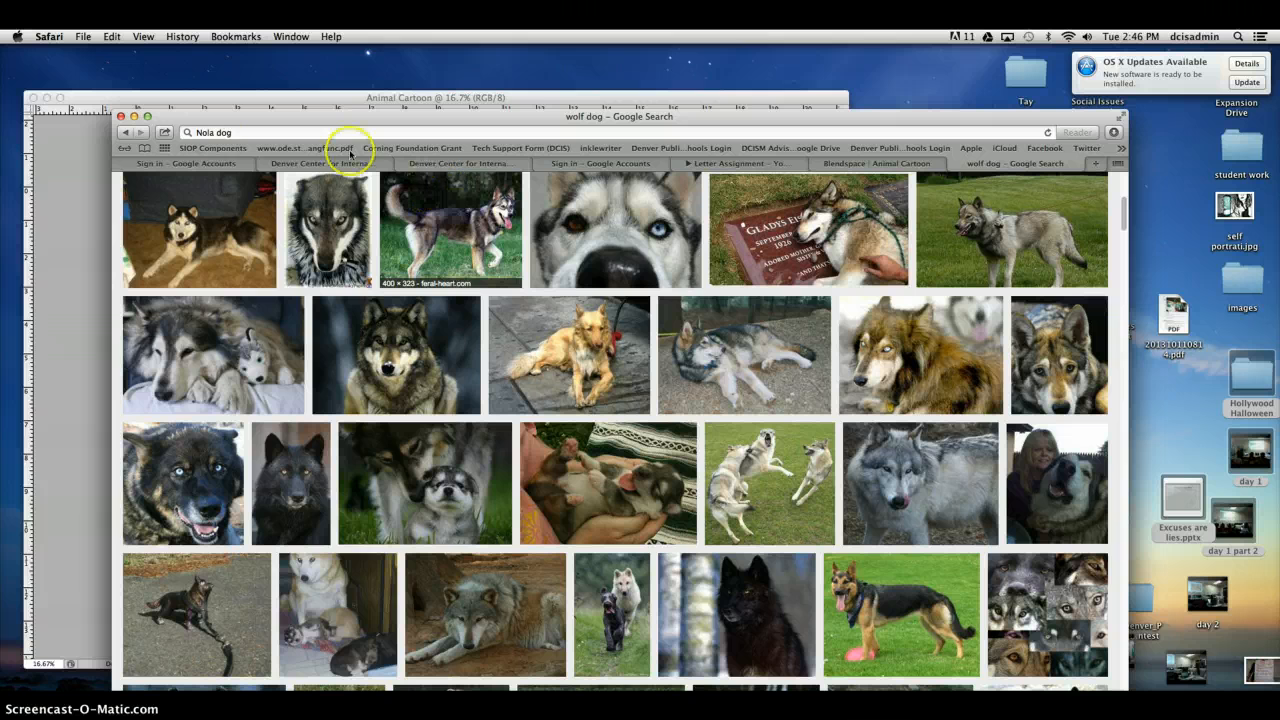
left_click(133, 117)
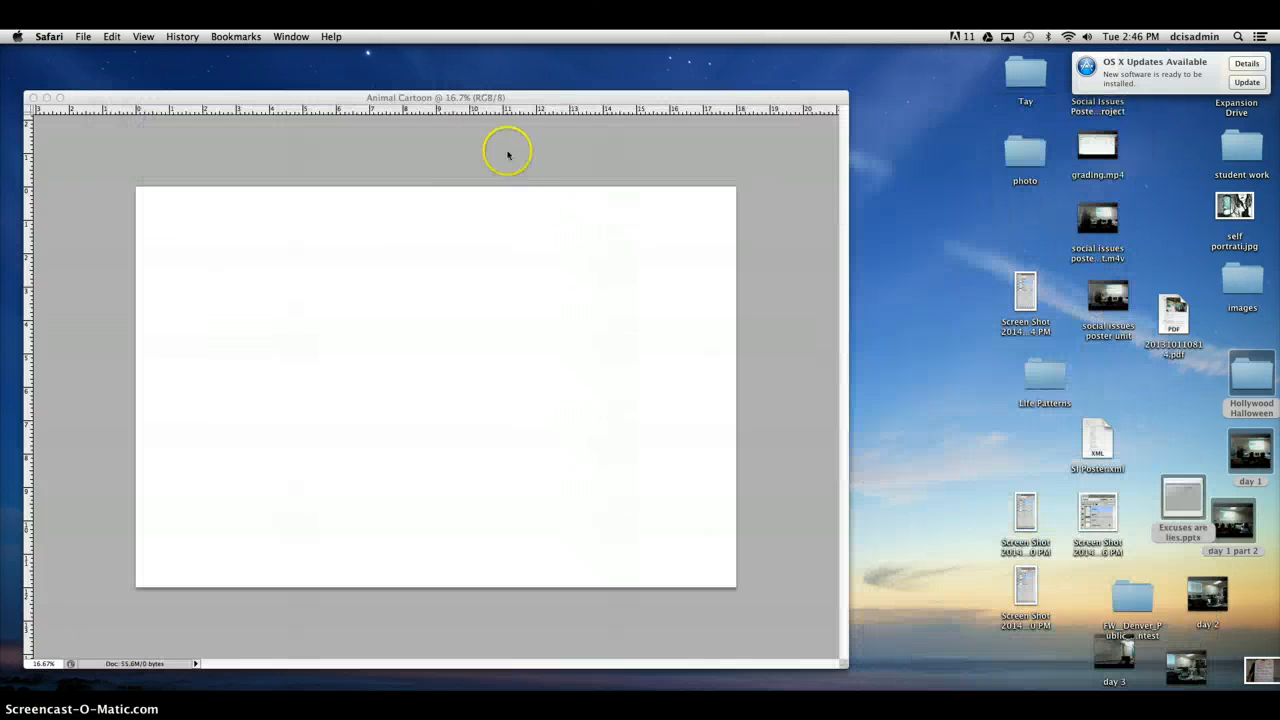
left_click(430, 143)
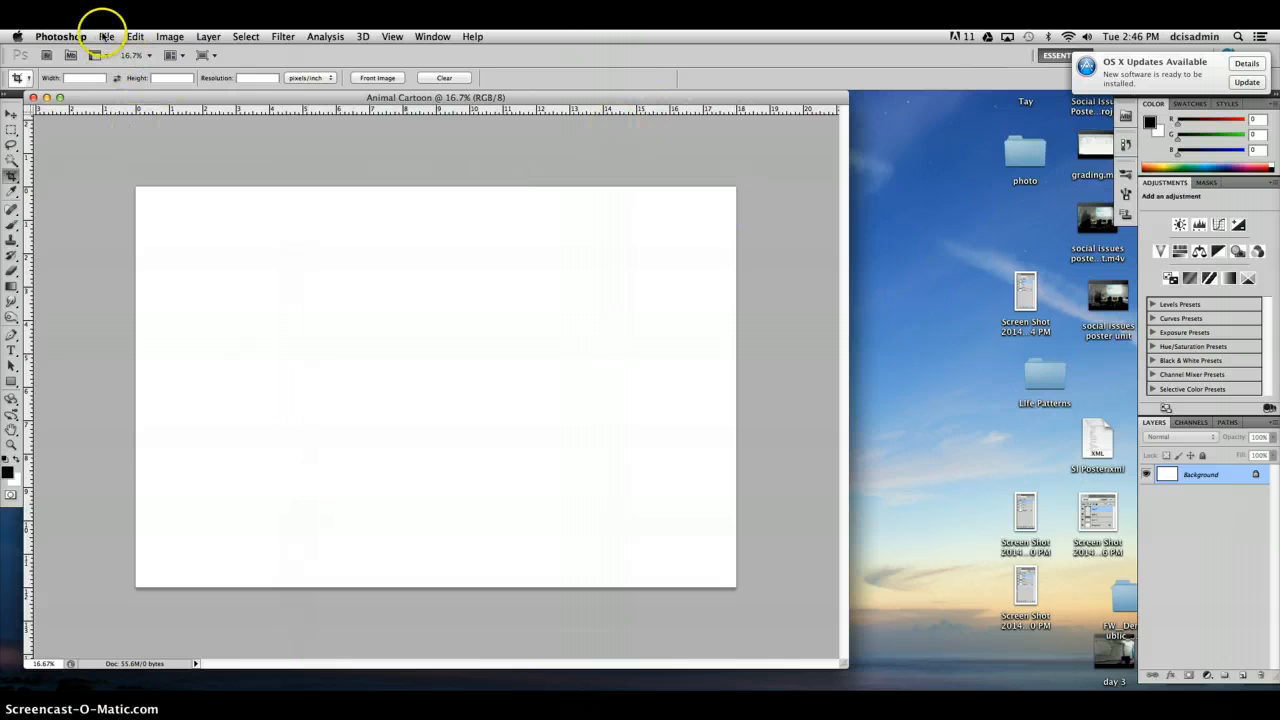
left_click(106, 37)
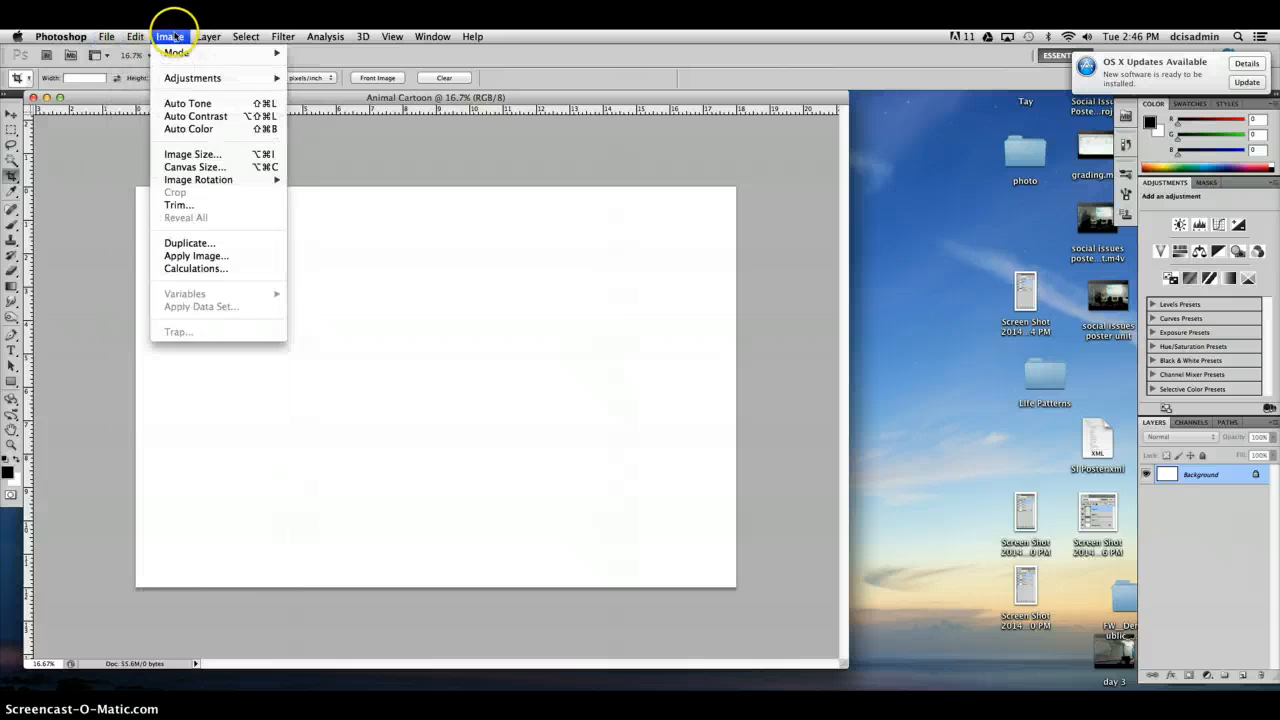
left_click(150, 53)
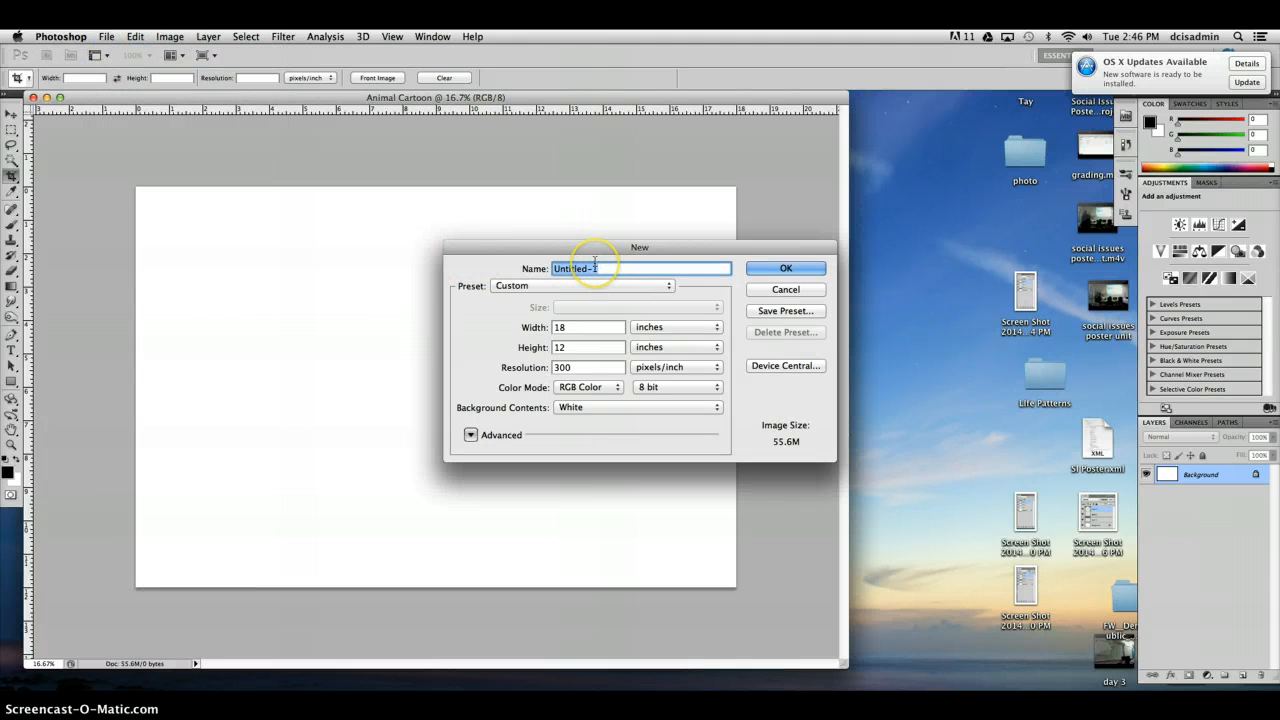
type("Li")
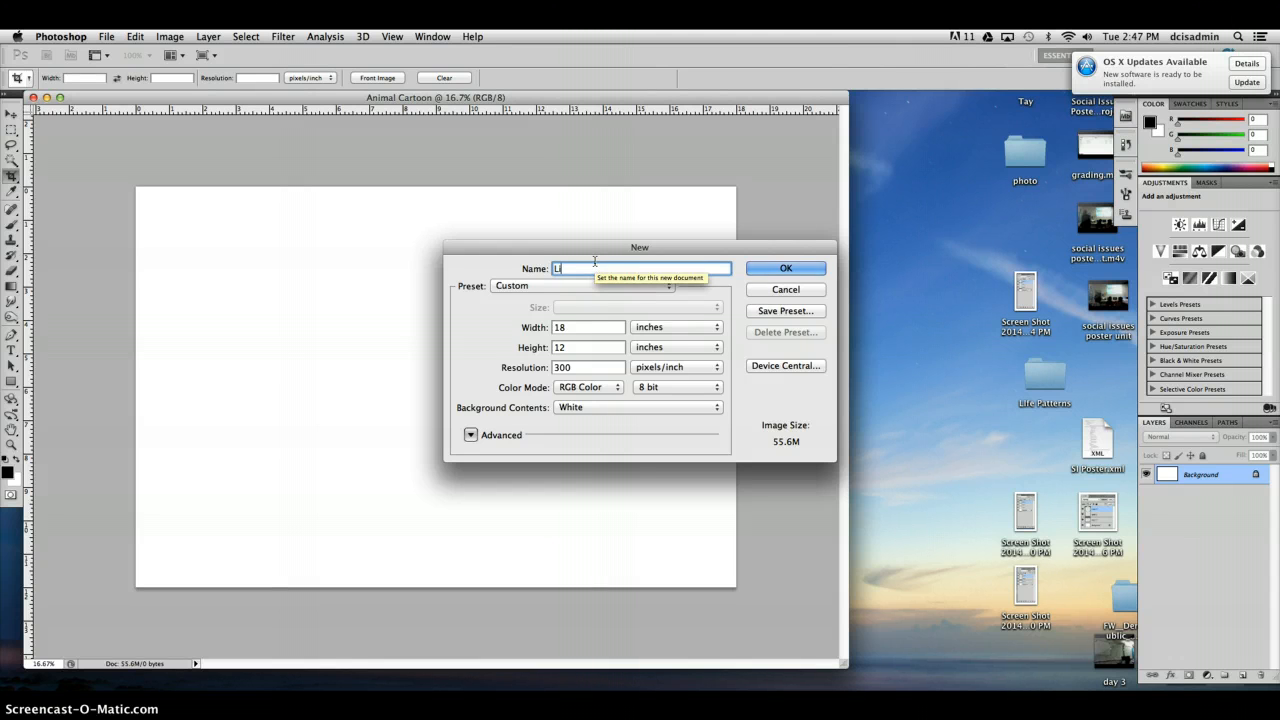
type("z Dilley Animal Cartoon")
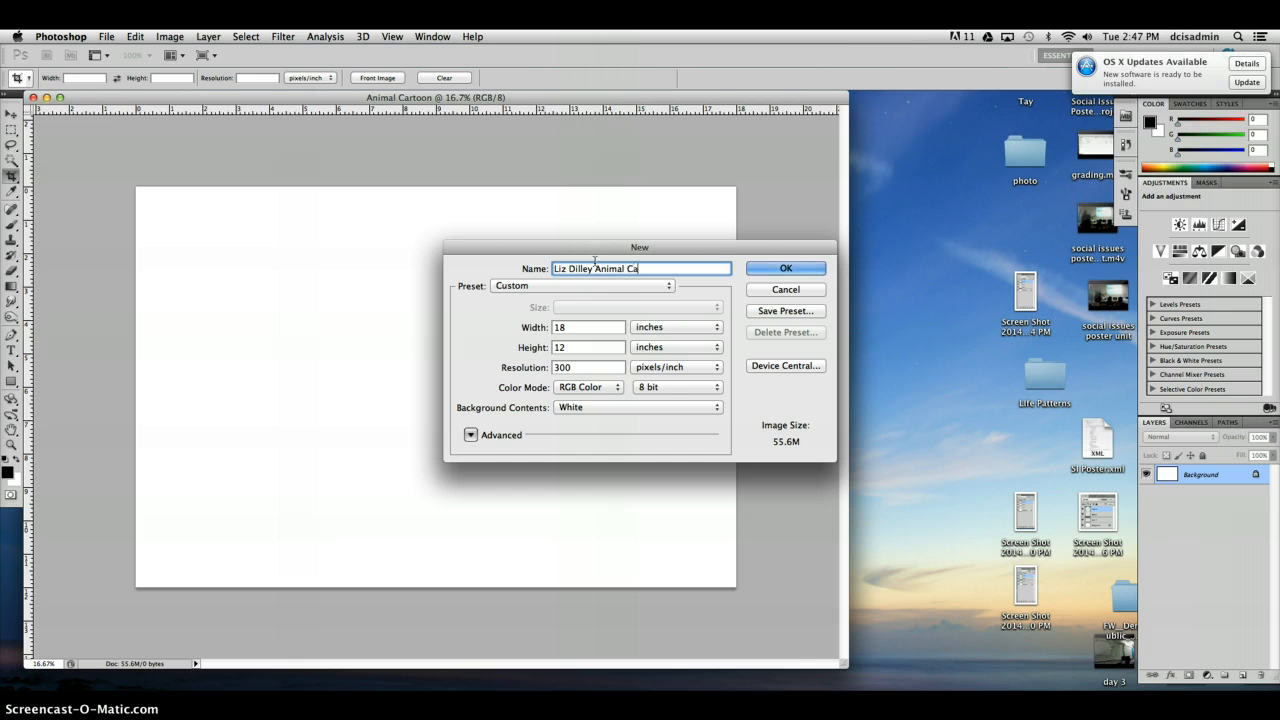
double_click(567, 328)
mouse_move(571, 347)
left_mouse_down()
mouse_move(540, 350)
mouse_move(543, 328)
mouse_move(528, 329)
mouse_move(528, 352)
mouse_move(544, 328)
mouse_move(560, 348)
mouse_move(557, 327)
left_mouse_up()
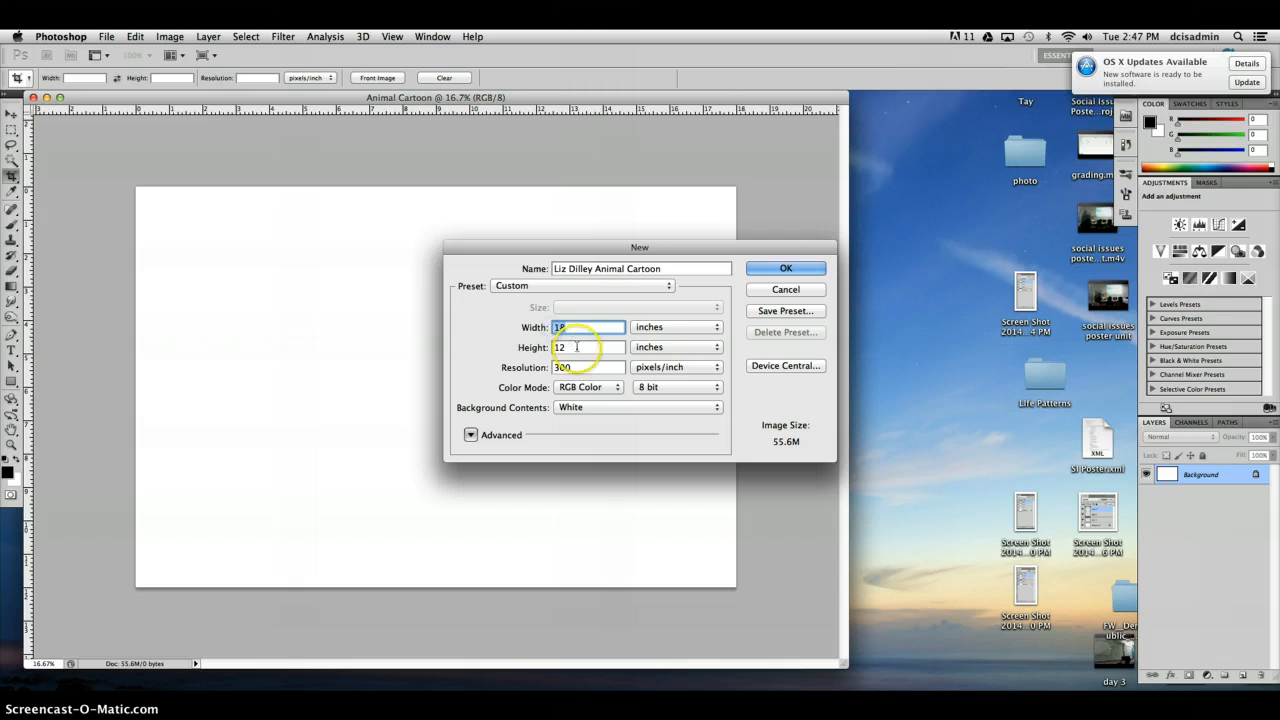
left_click(577, 347)
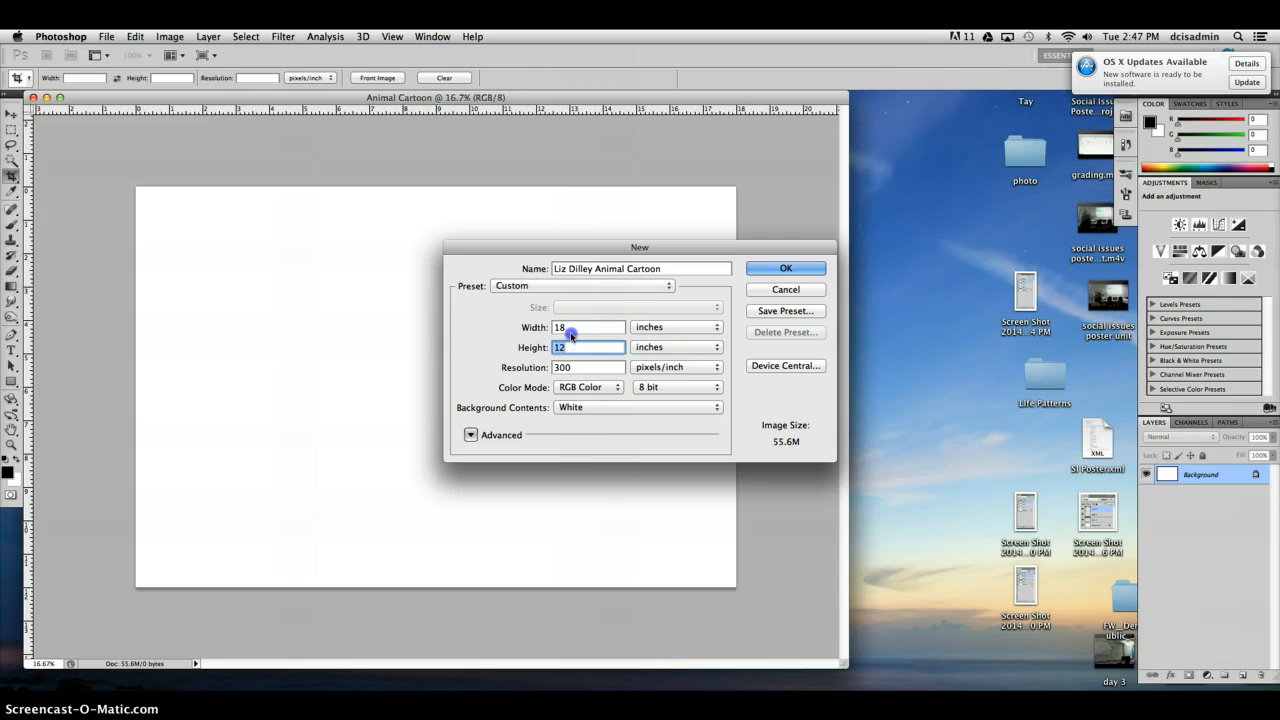
left_click(570, 328)
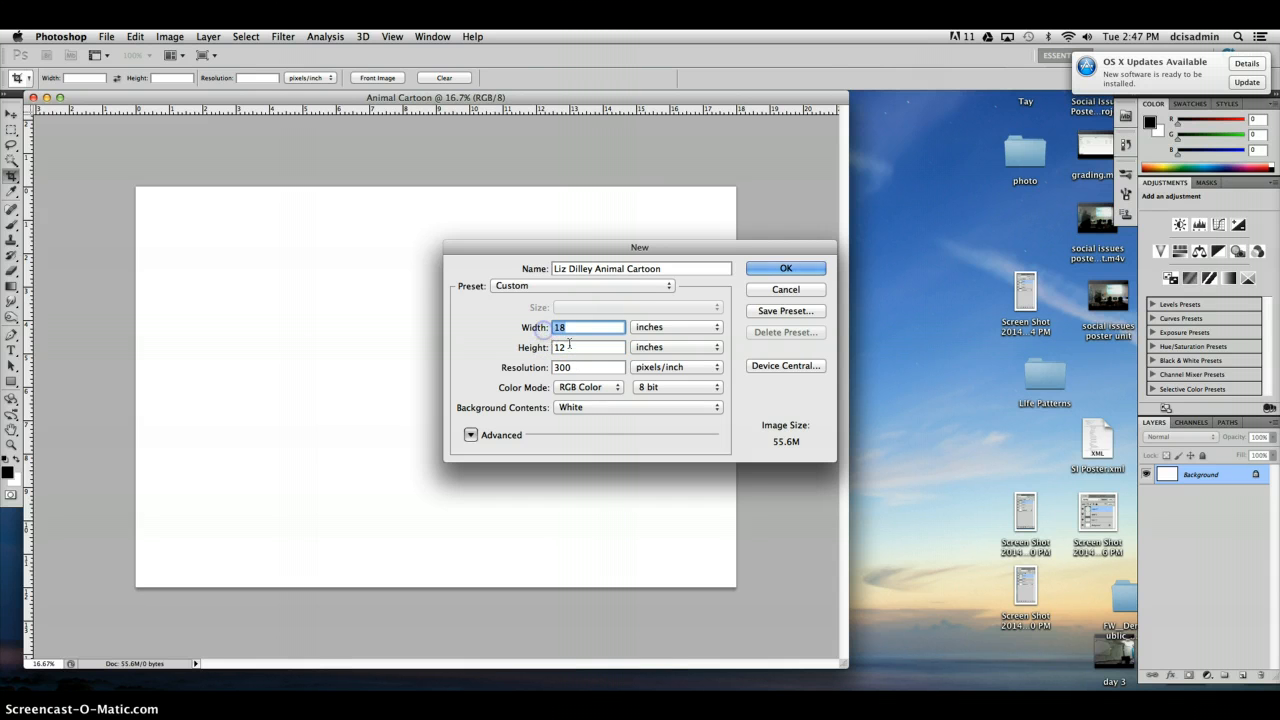
left_click(570, 367)
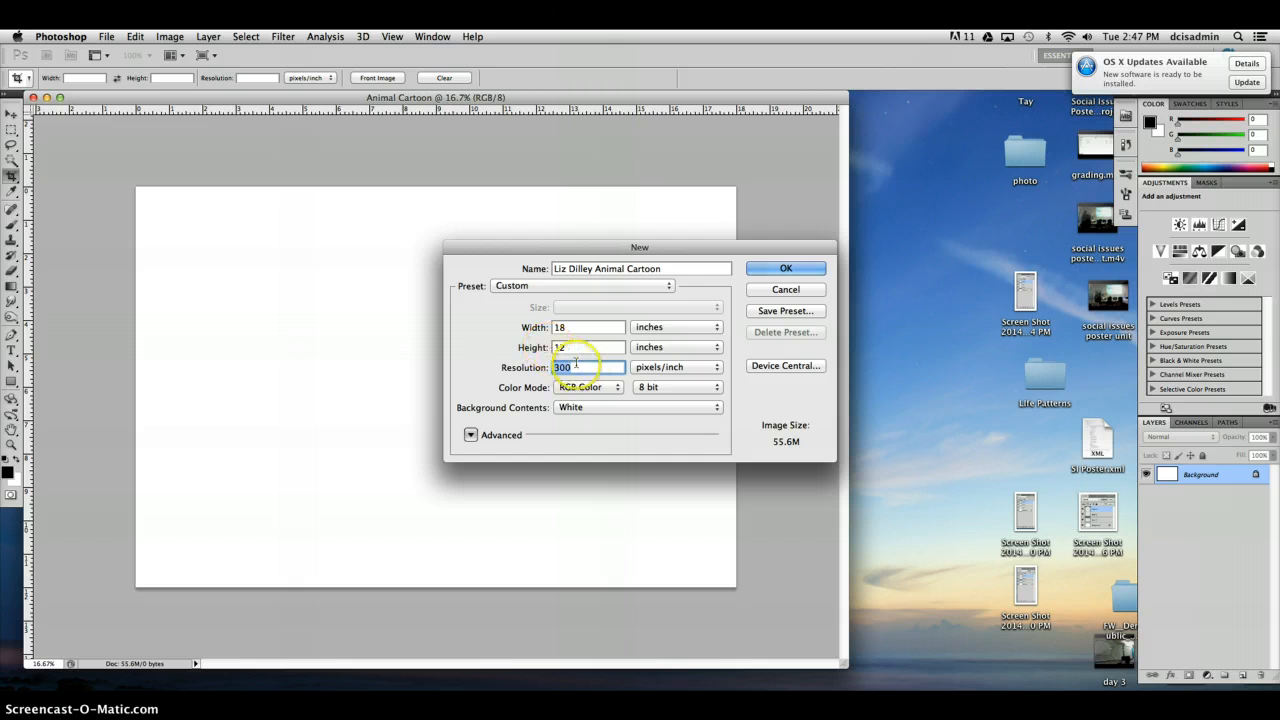
left_click(762, 290)
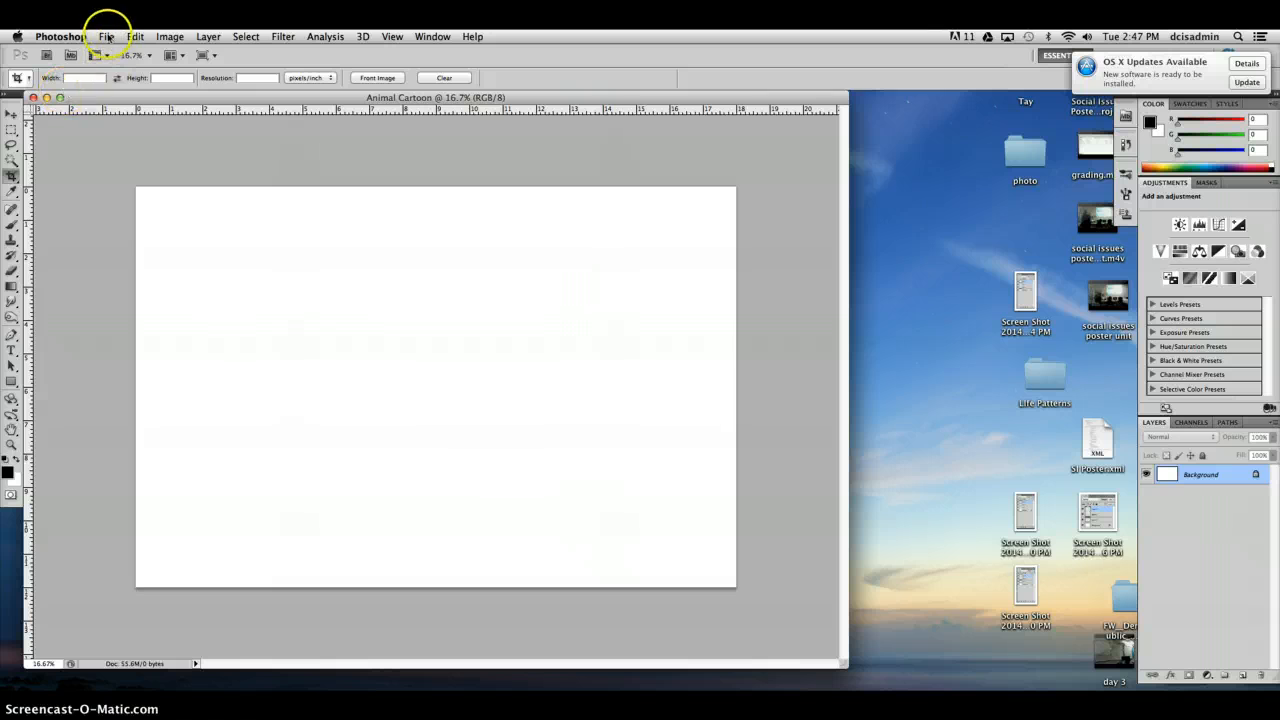
Step: Place "dog picture.jpg" from the folder bearing the person's name inside Documents into the Animal Cartoon document
left_click(106, 37)
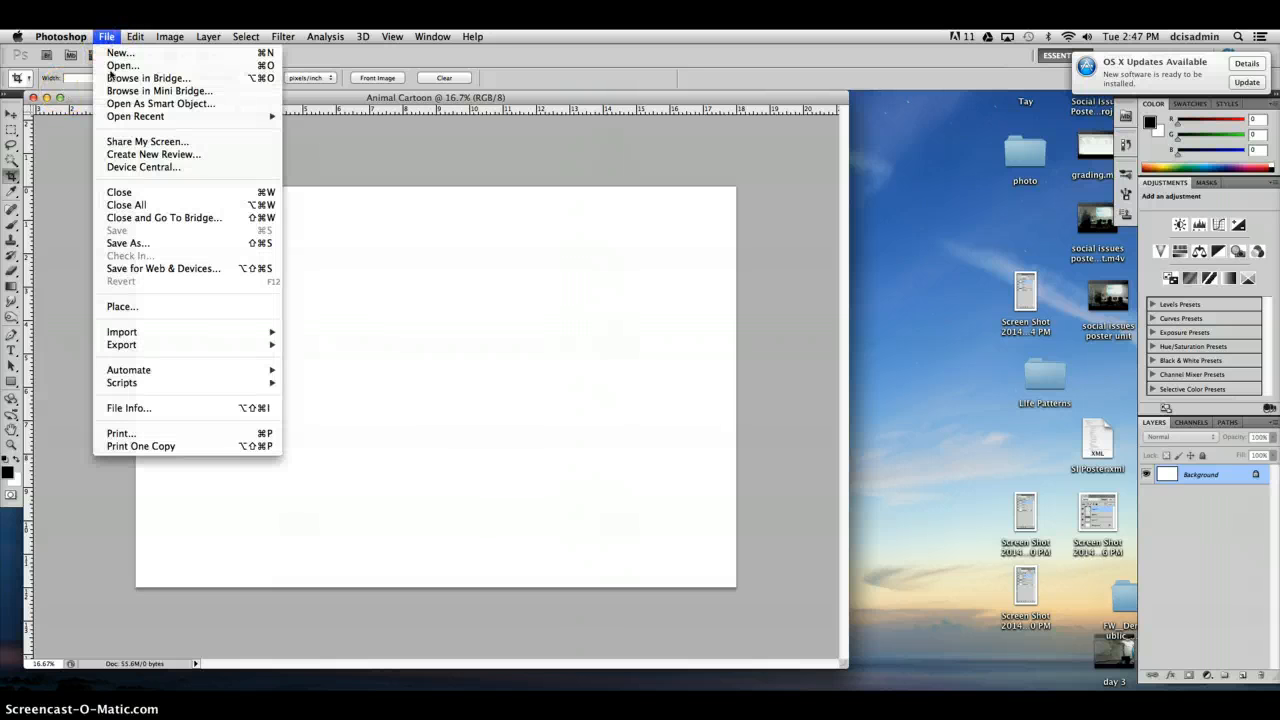
left_click(118, 307)
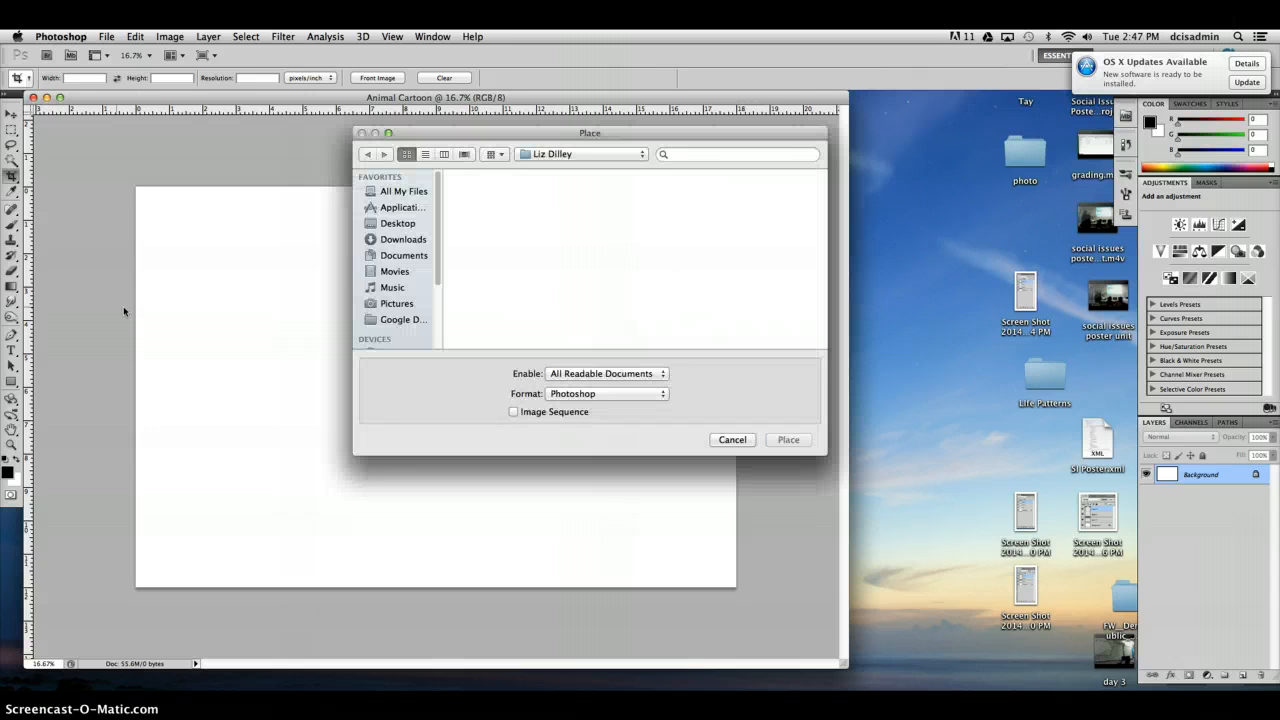
left_click(143, 304)
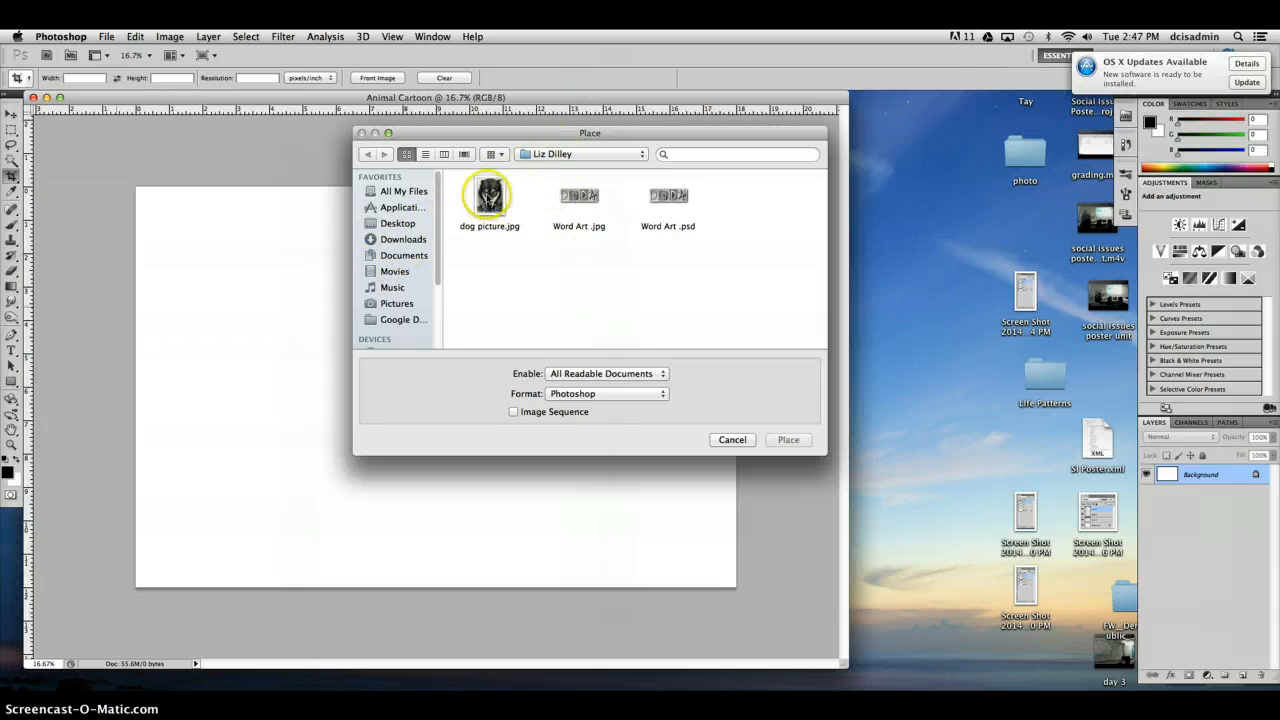
left_click(406, 256)
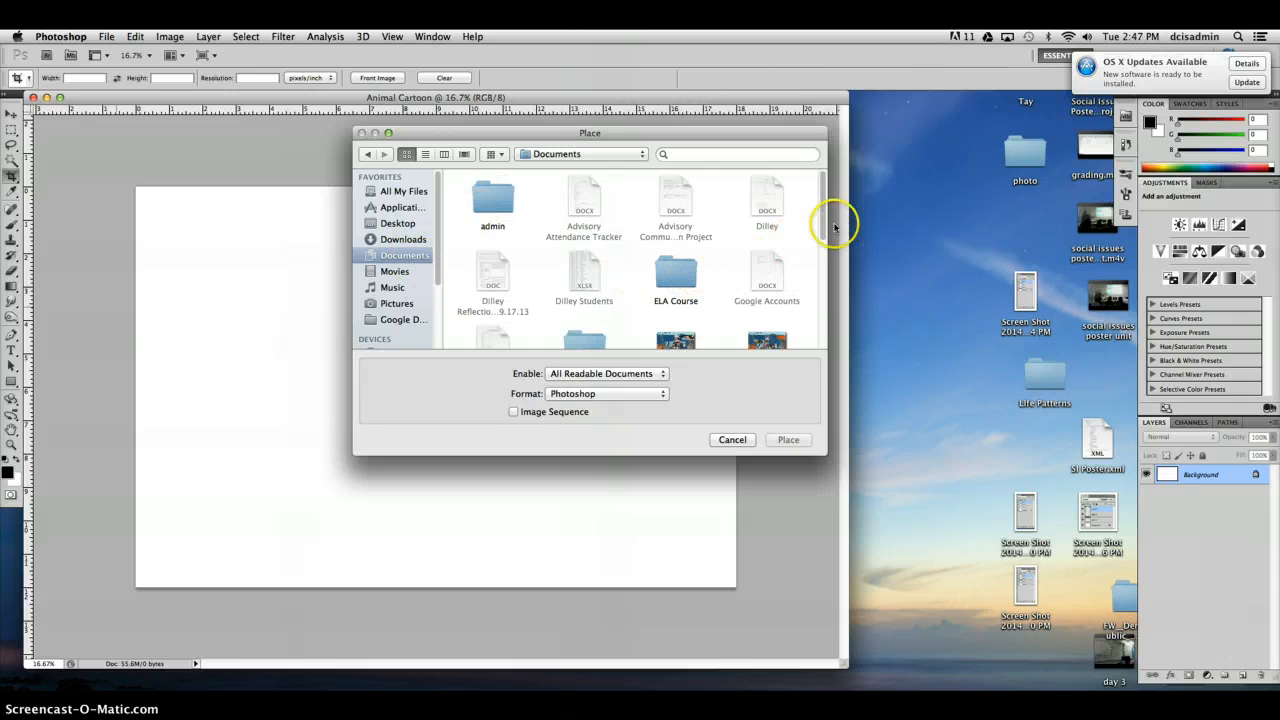
mouse_move(822, 222)
left_mouse_down()
mouse_move(824, 300)
mouse_move(822, 240)
left_mouse_up()
left_click(590, 228)
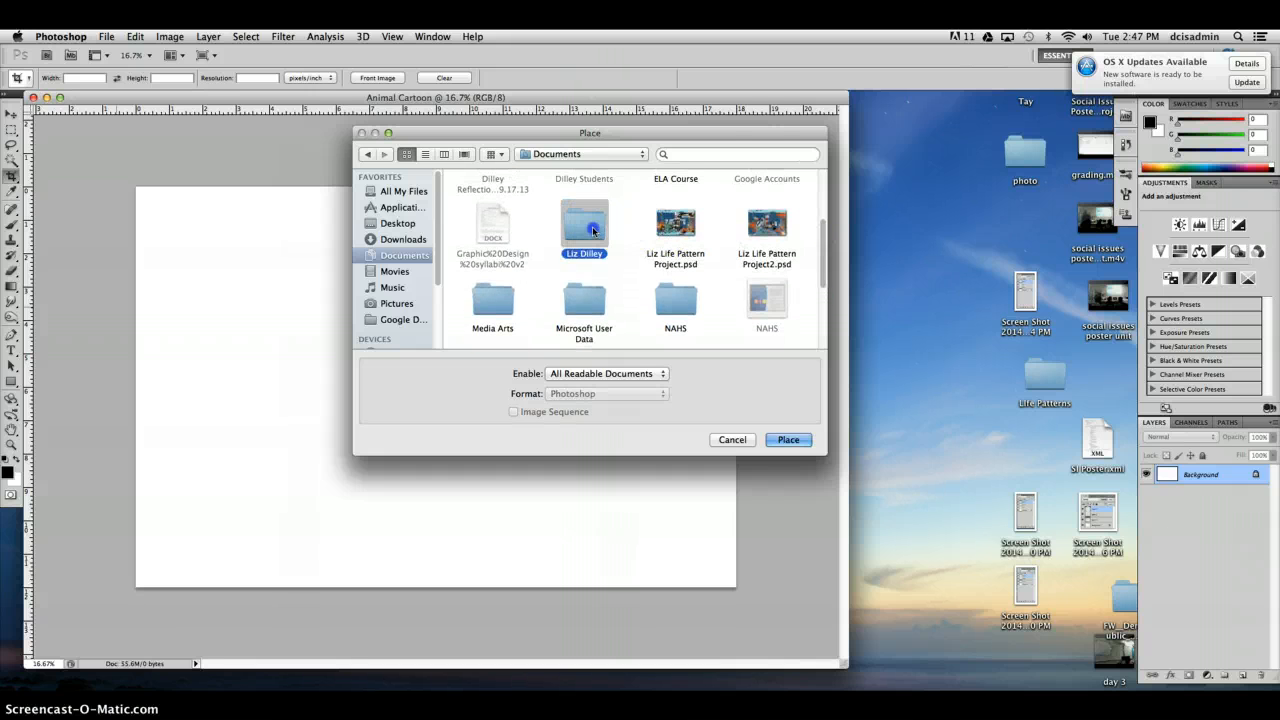
double_click(592, 231)
left_click(488, 196)
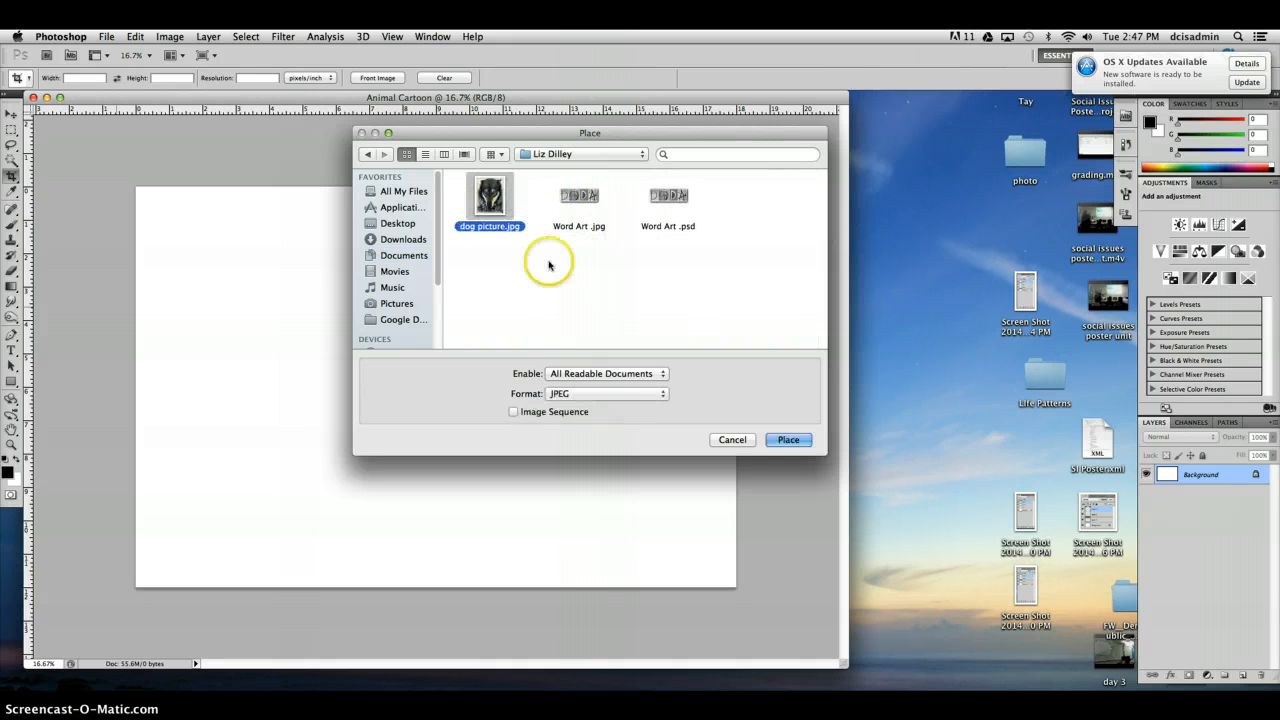
left_click(770, 441)
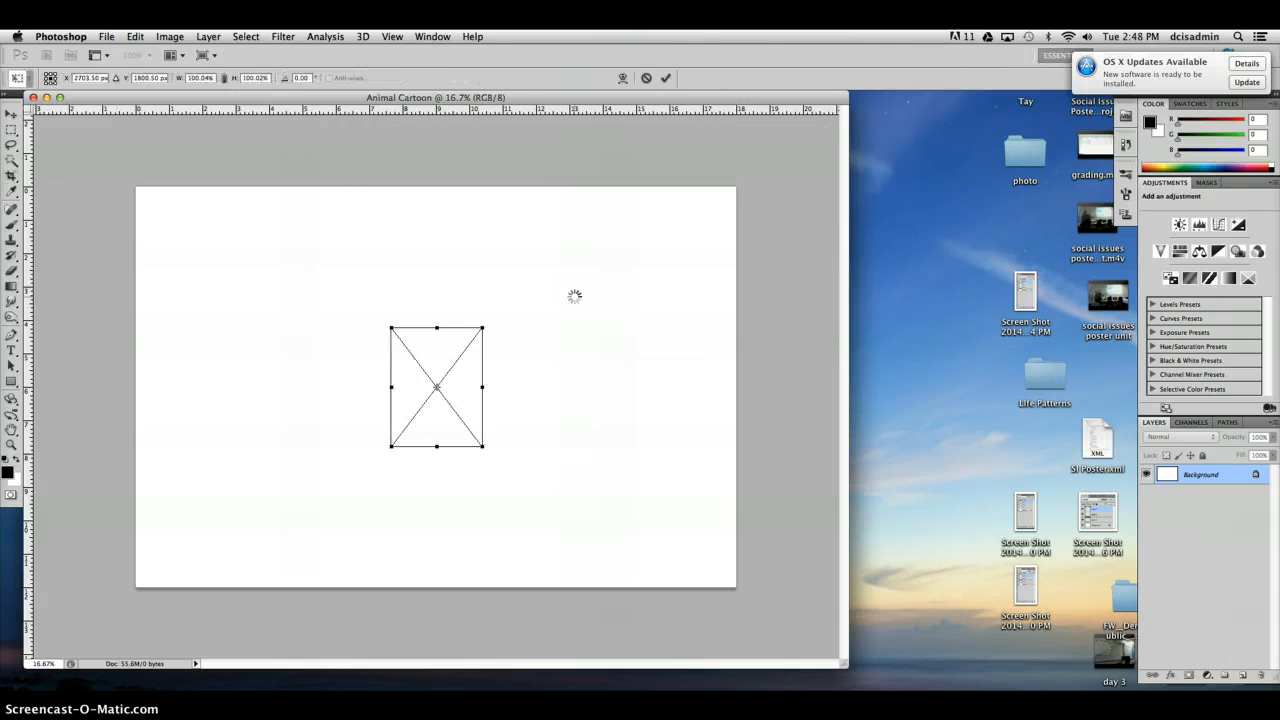
Step: Move the placed dog picture to the canvas's upper edge and scale it proportionally to about 338% so it fills the canvas height
left_click_drag(436, 354, 260, 219)
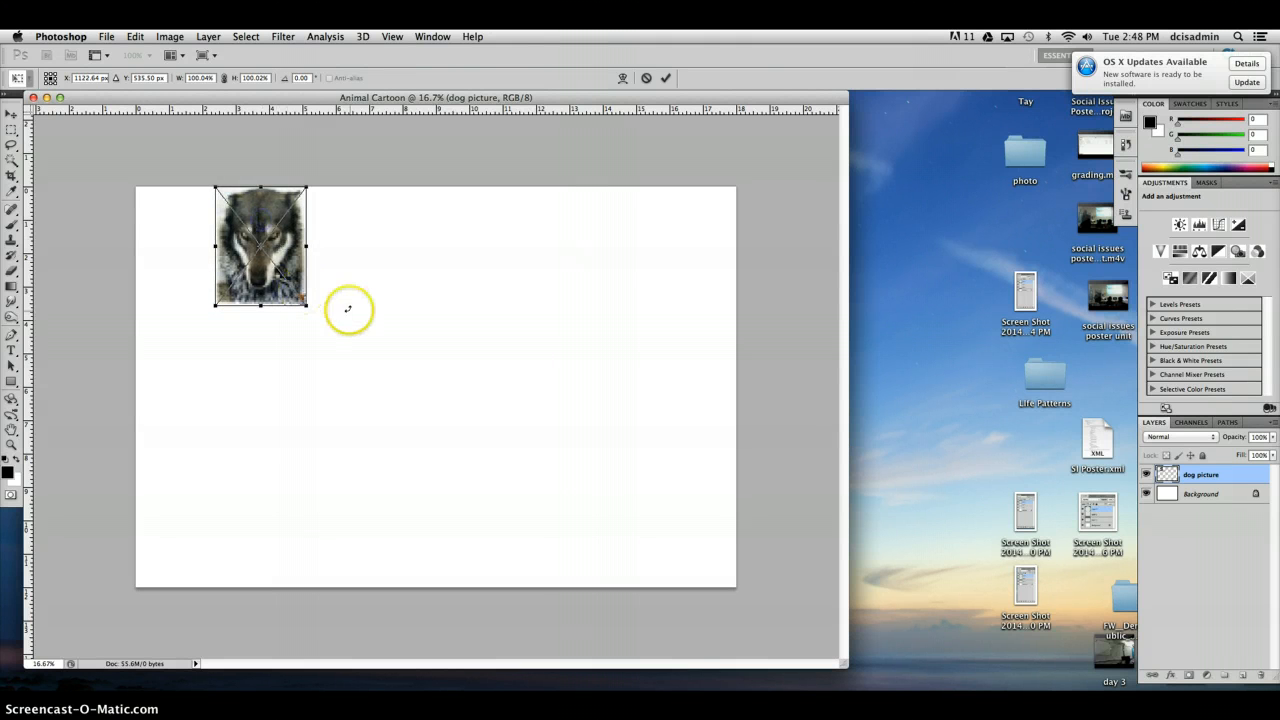
left_click_drag(305, 305, 684, 543)
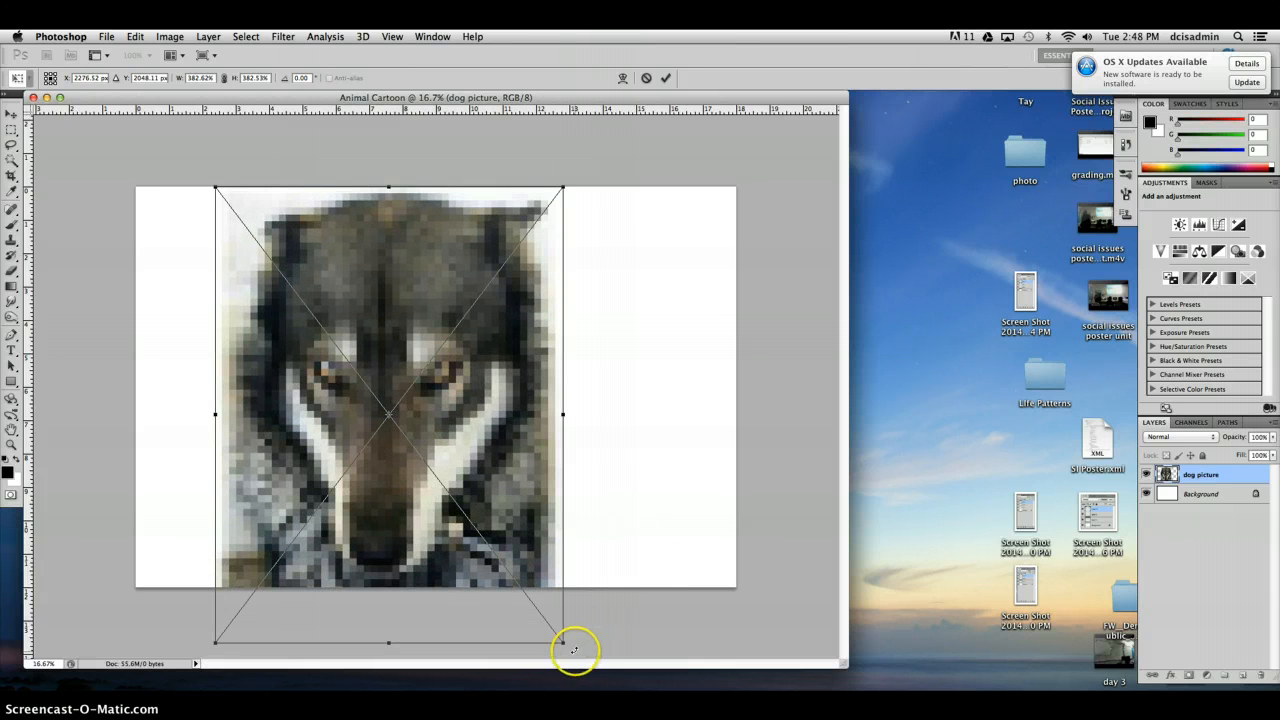
left_click_drag(563, 641, 522, 588)
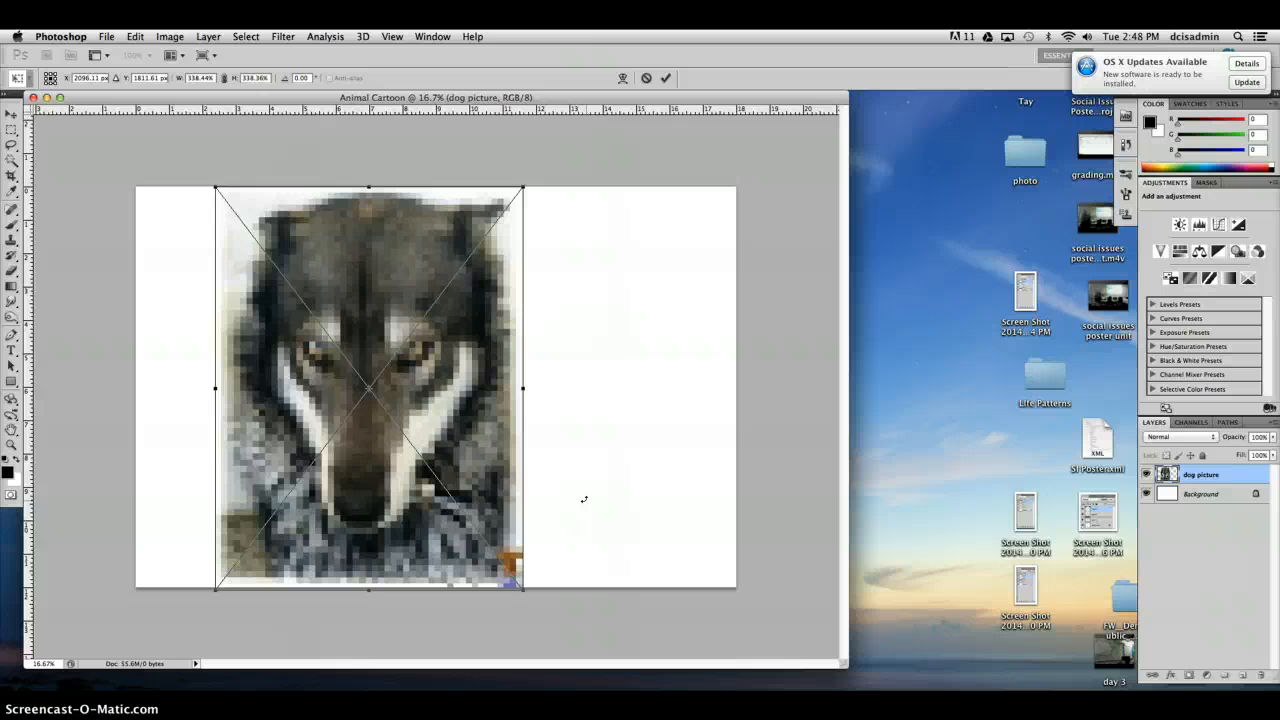
key("c")
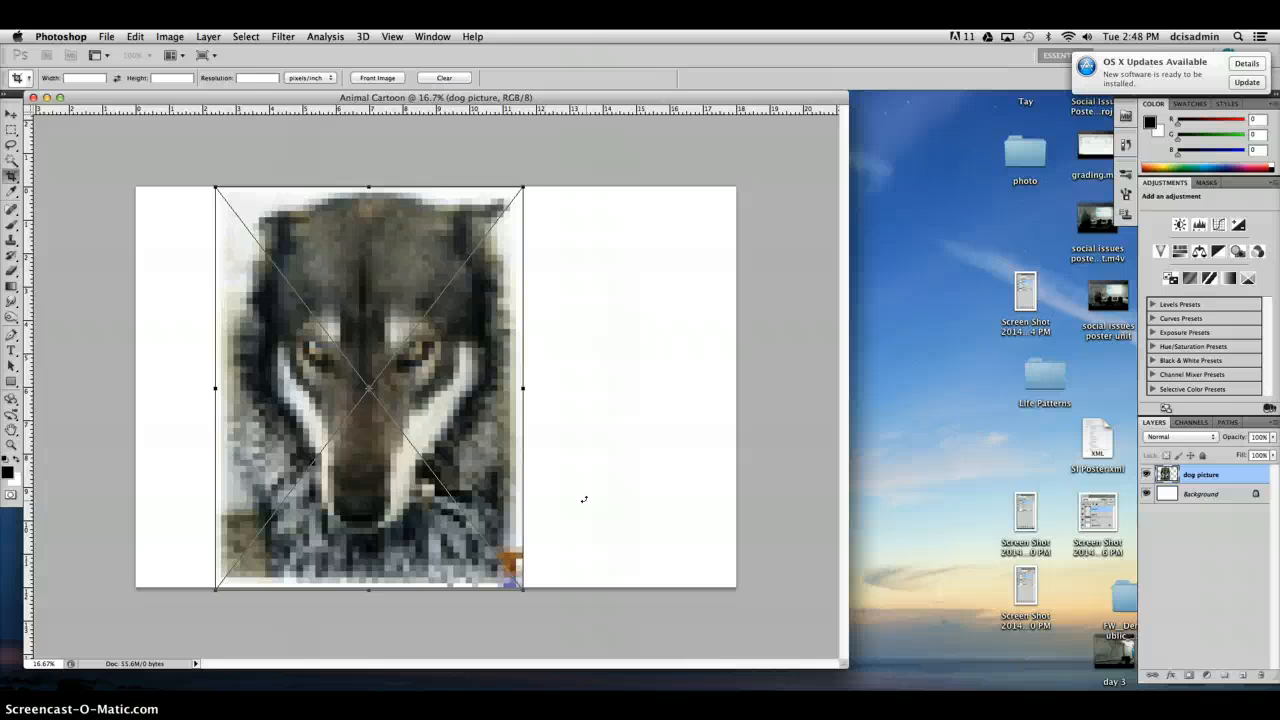
key("Return")
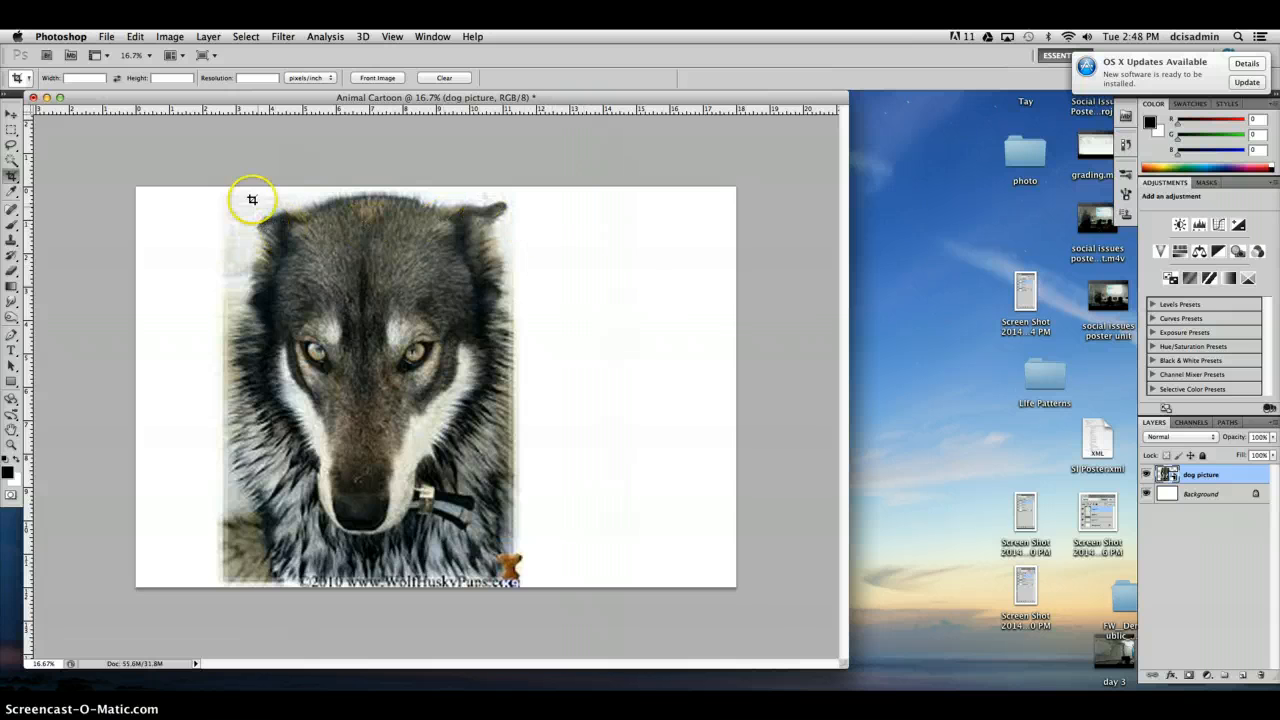
Step: Crop the canvas to the edges of the dog picture, removing the blank white areas on both sides
left_click(11, 144)
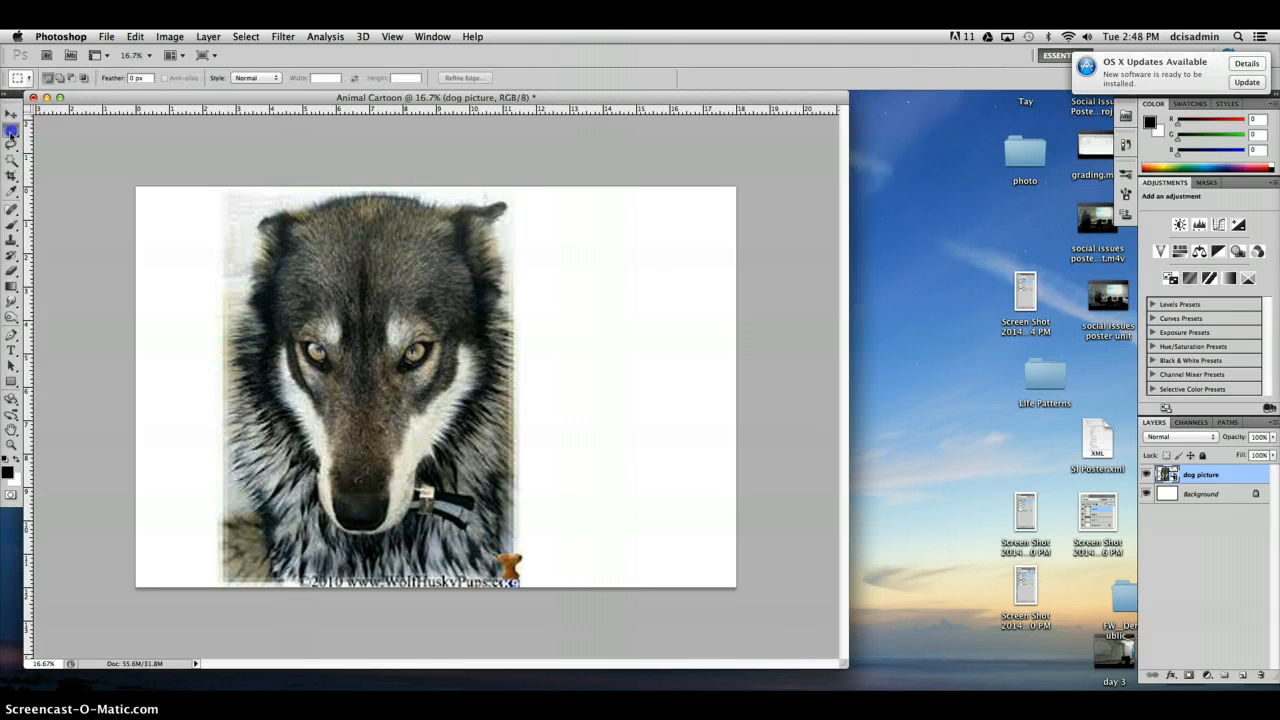
left_click(11, 175)
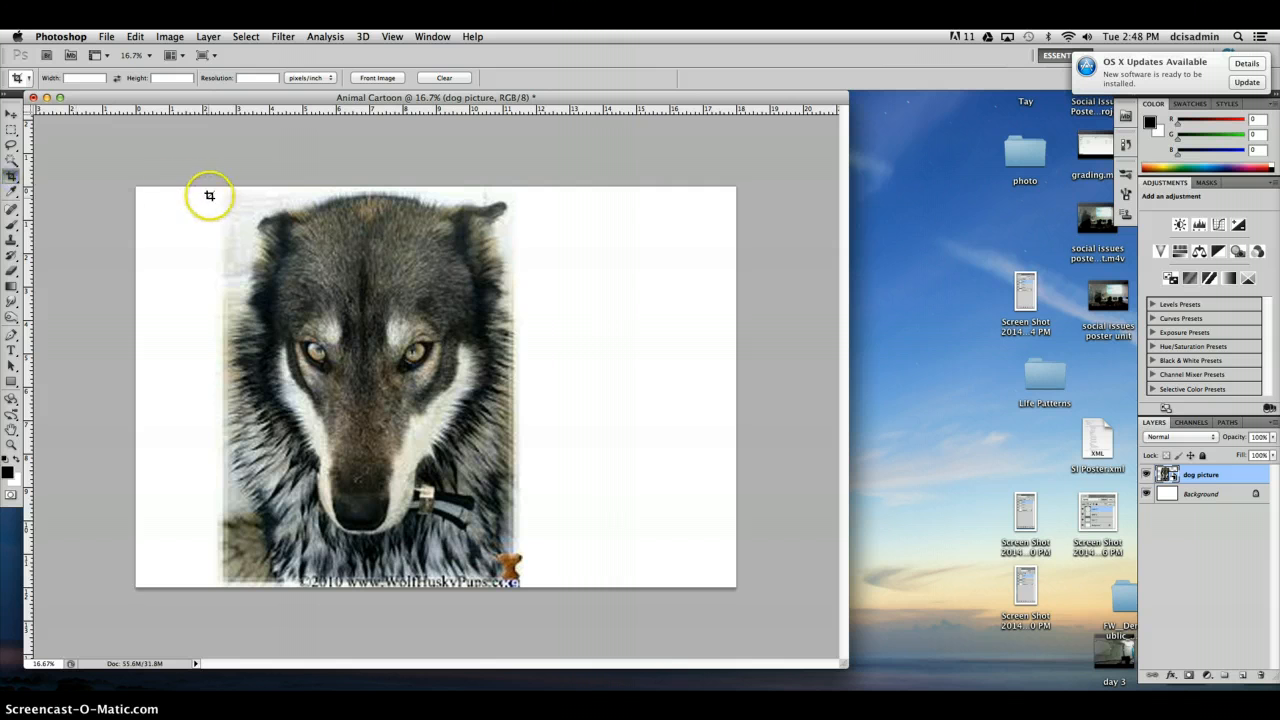
left_click_drag(219, 186, 272, 277)
left_click_drag(400, 413, 516, 587)
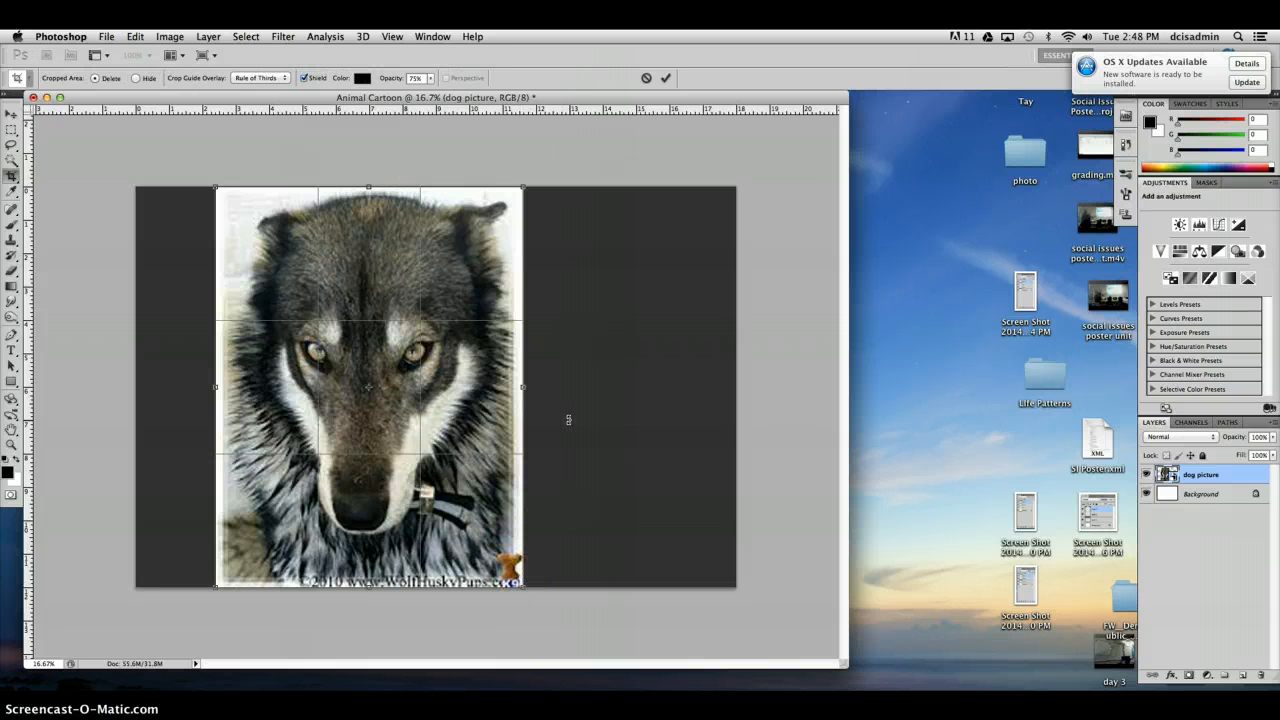
key("Return")
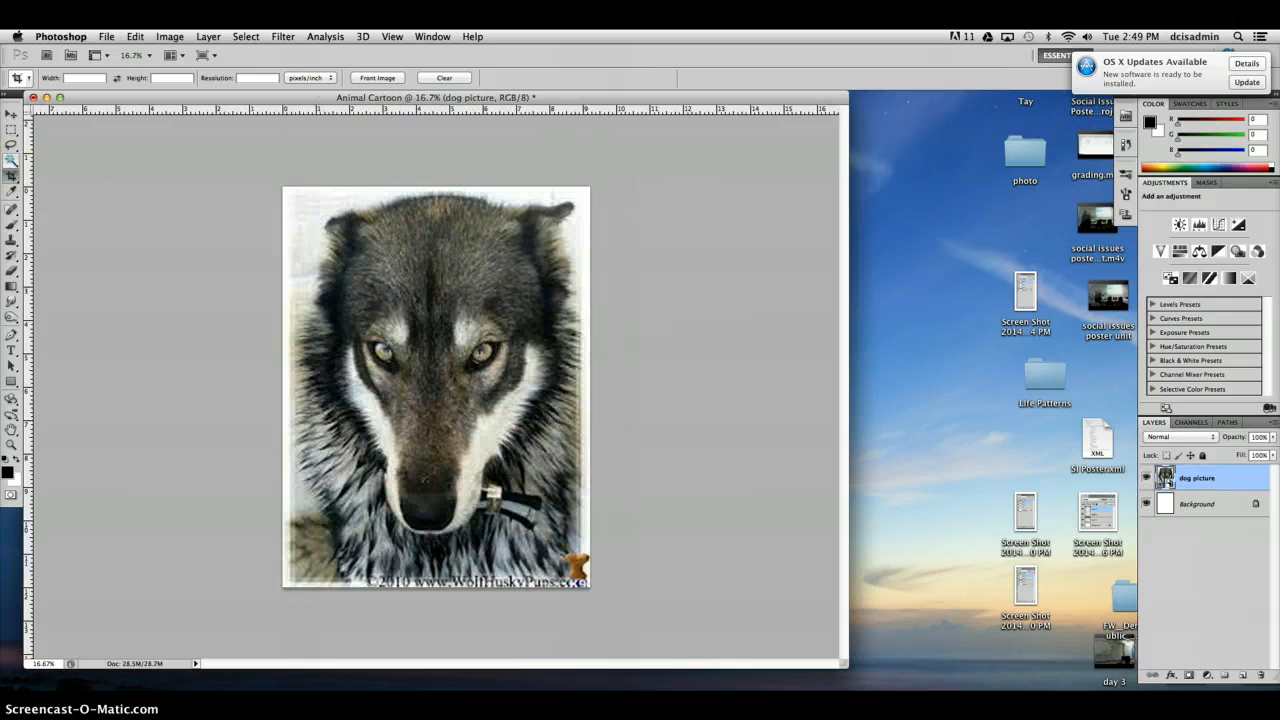
Step: Lock the "dog picture" layer completely and add three new empty layers above it
left_click(1203, 455)
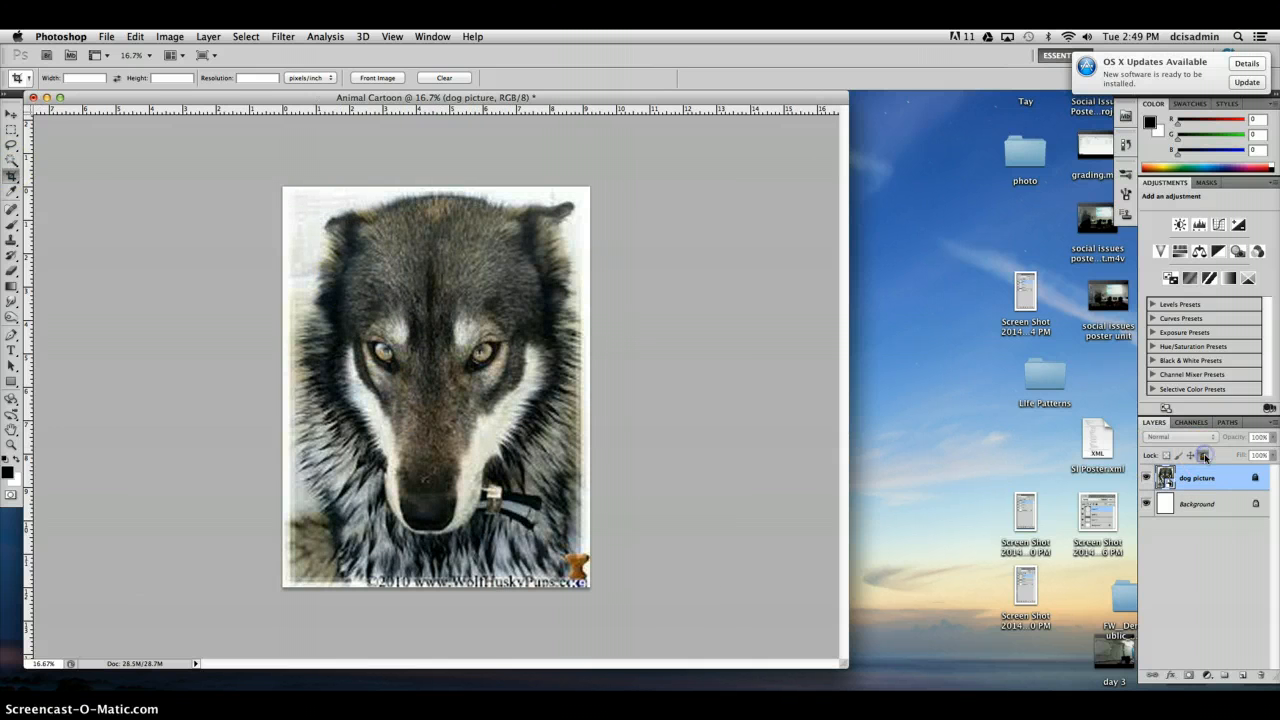
left_click(1242, 676)
left_click(1242, 676)
left_click(1242, 676)
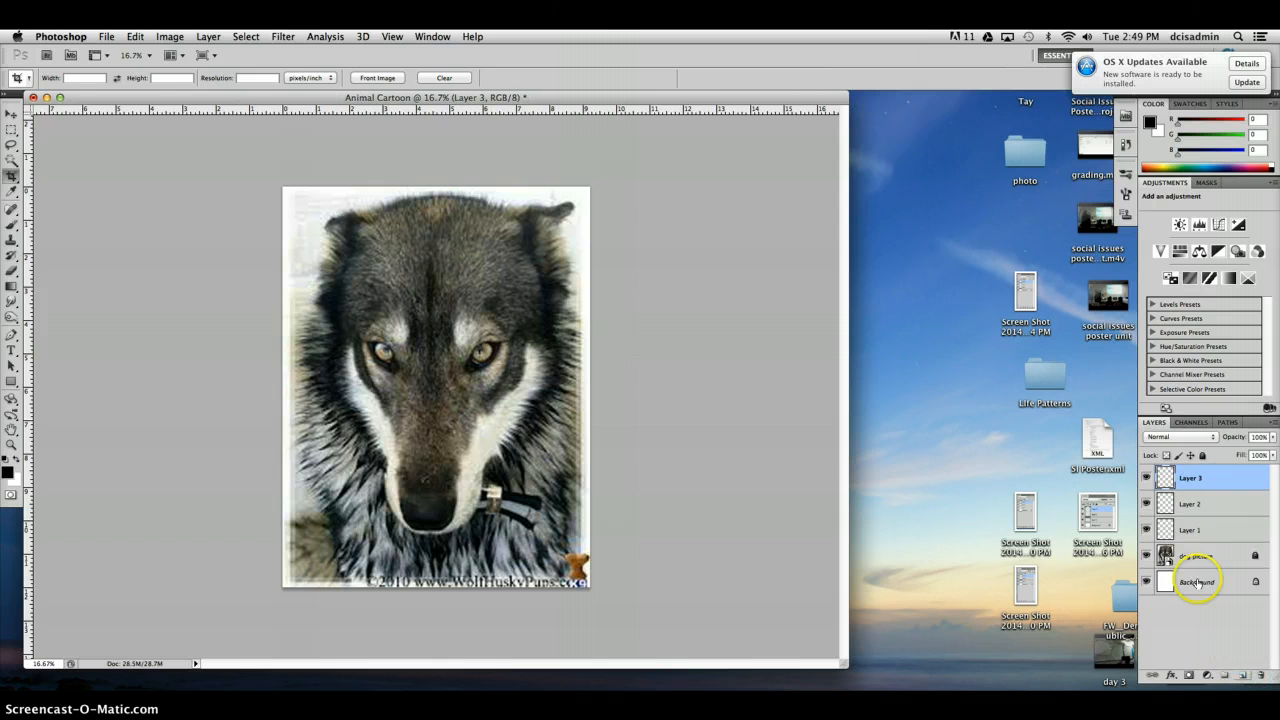
Step: Rename the three empty layers, from lowest to highest, "line drawing", "color drawing" and "details layer"
double_click(1192, 529)
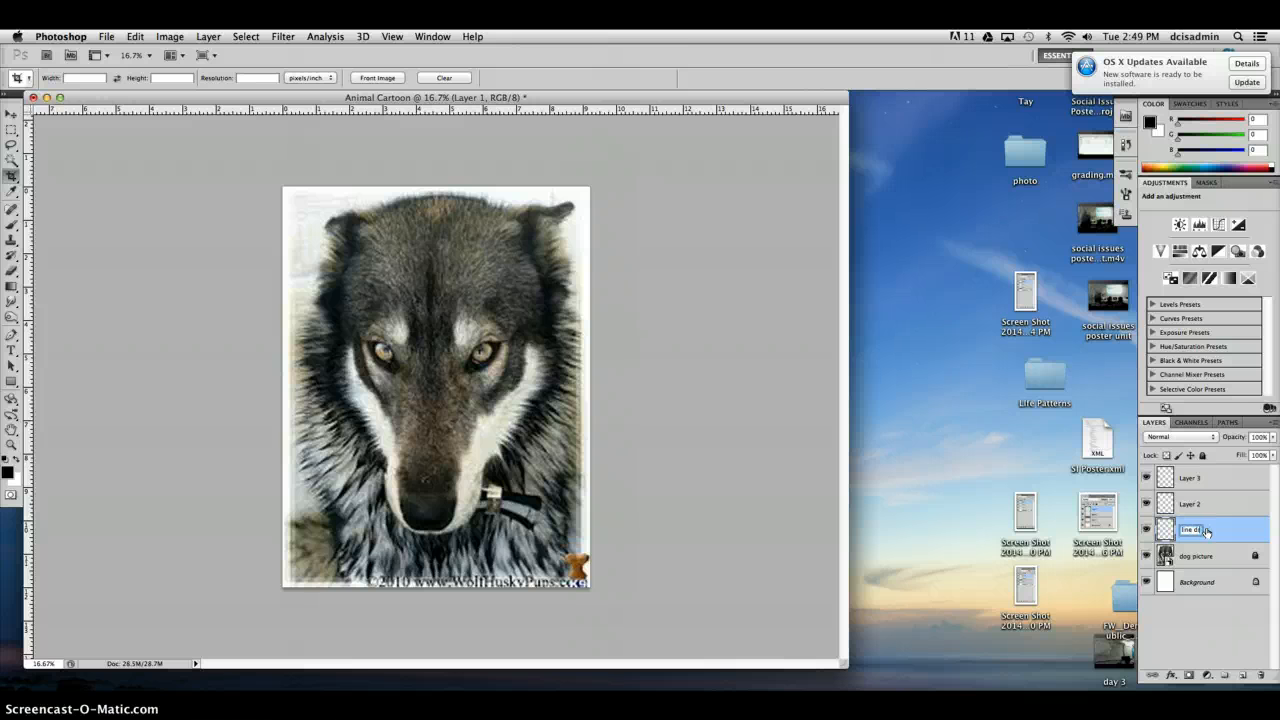
key("Return")
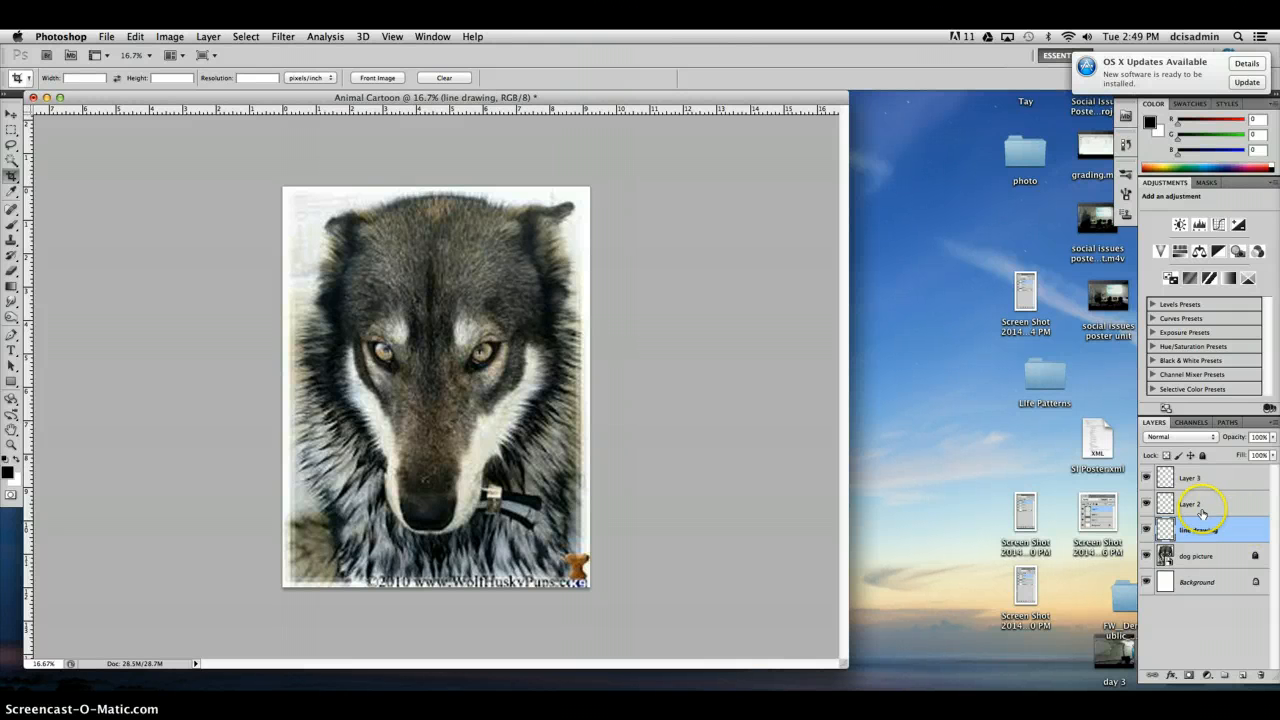
double_click(1190, 505)
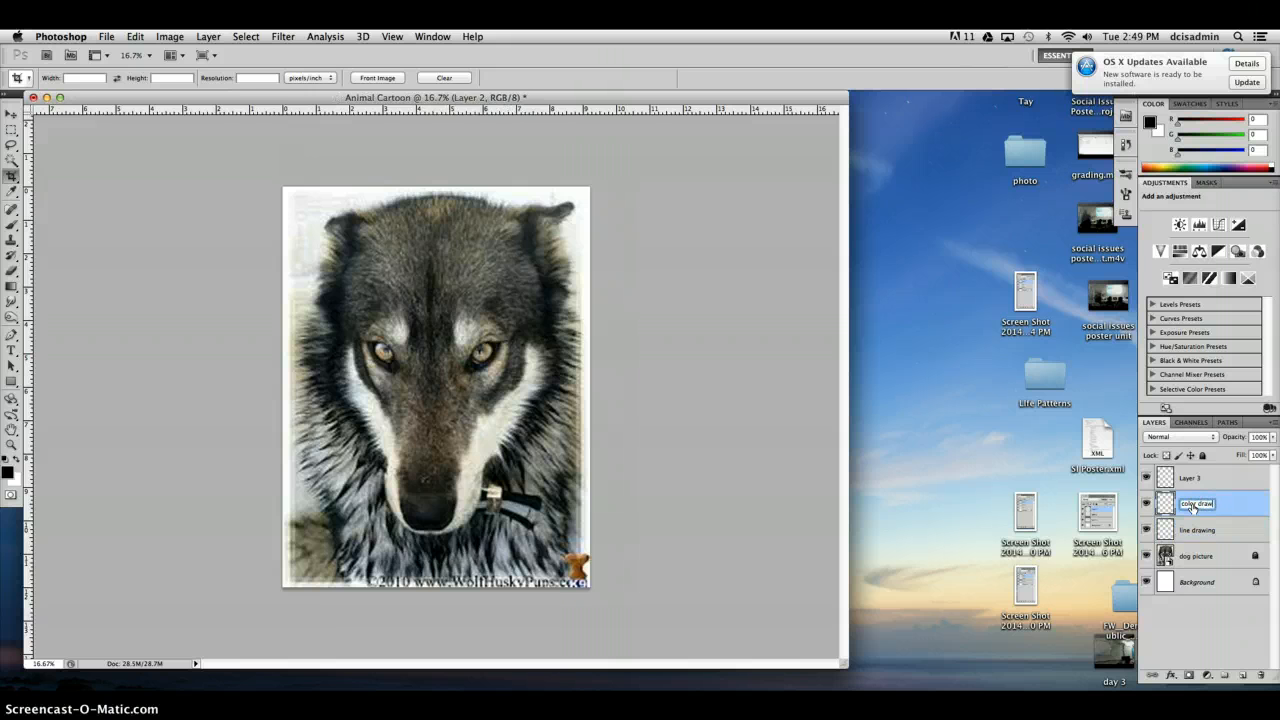
key("Return")
left_click(1192, 479)
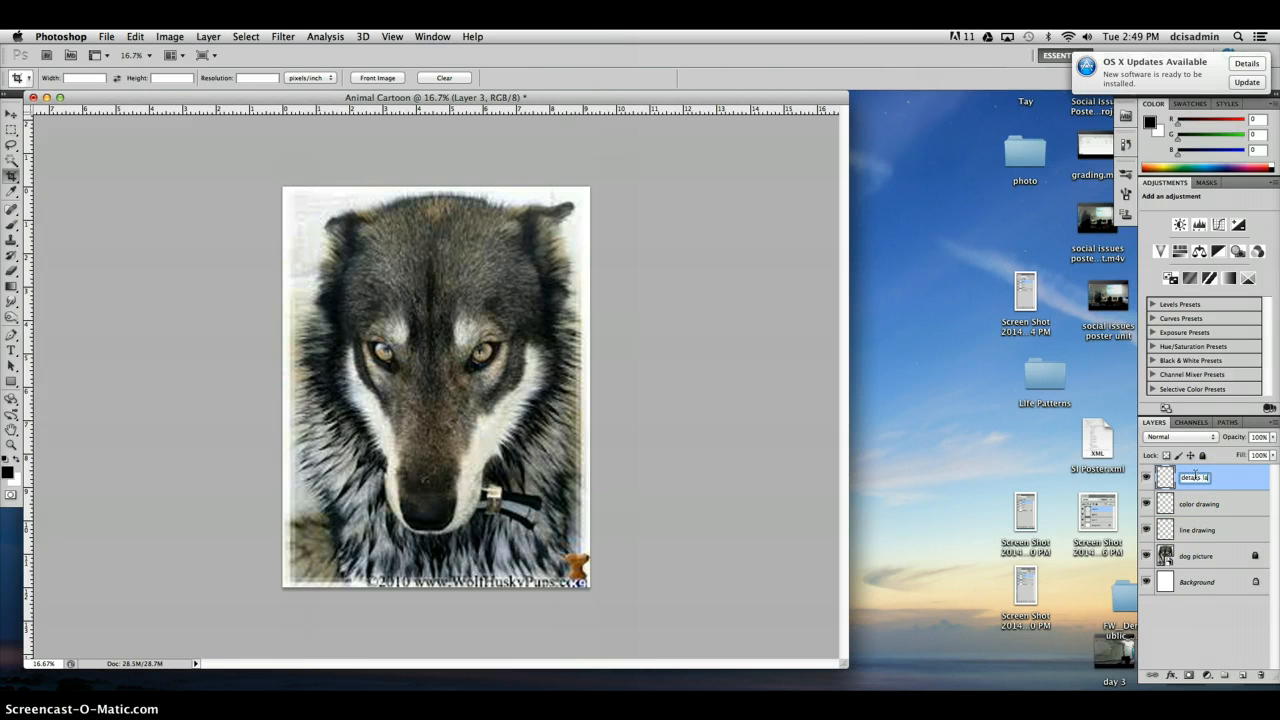
key("Return")
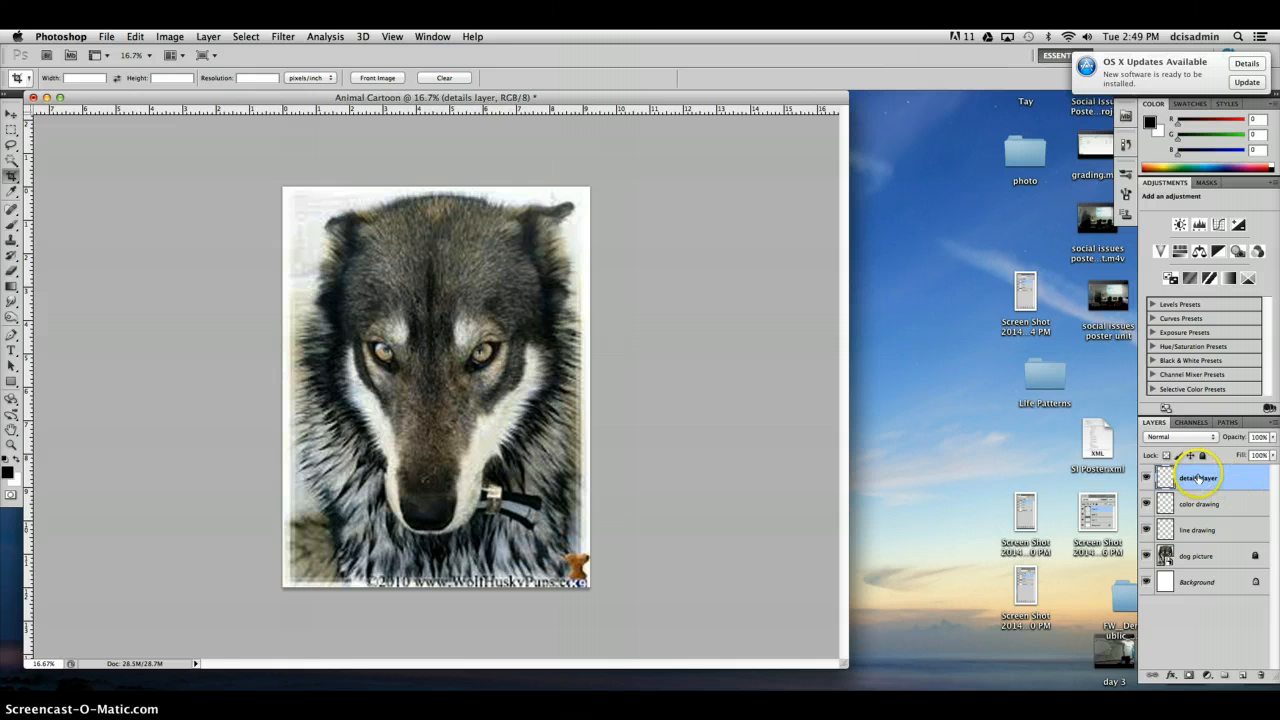
left_click(1202, 493)
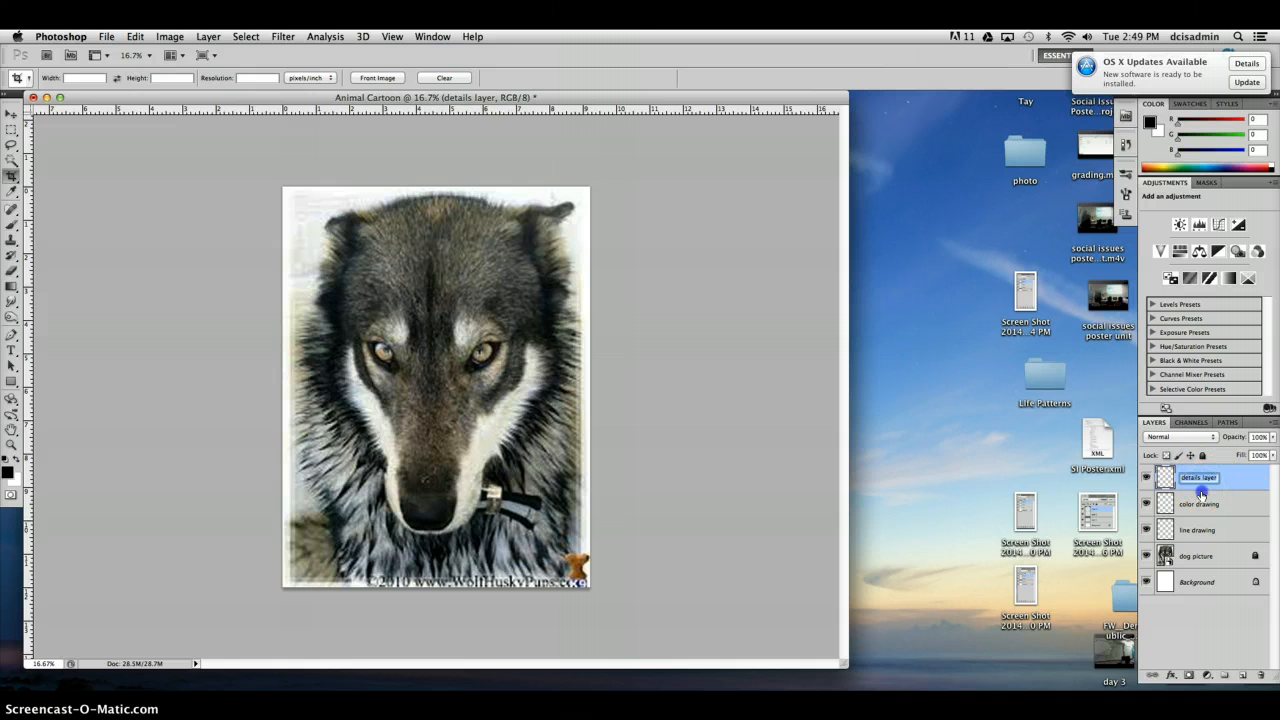
left_click(1234, 479)
double_click(1234, 481)
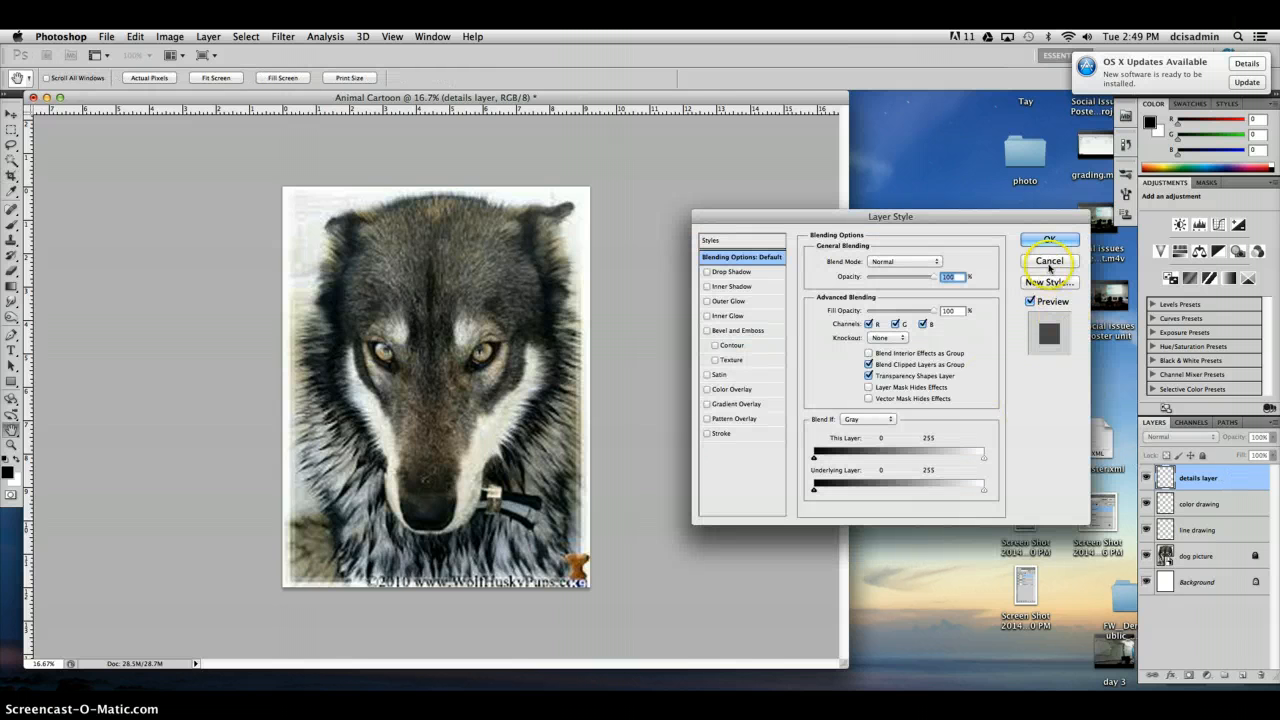
left_click(1049, 262)
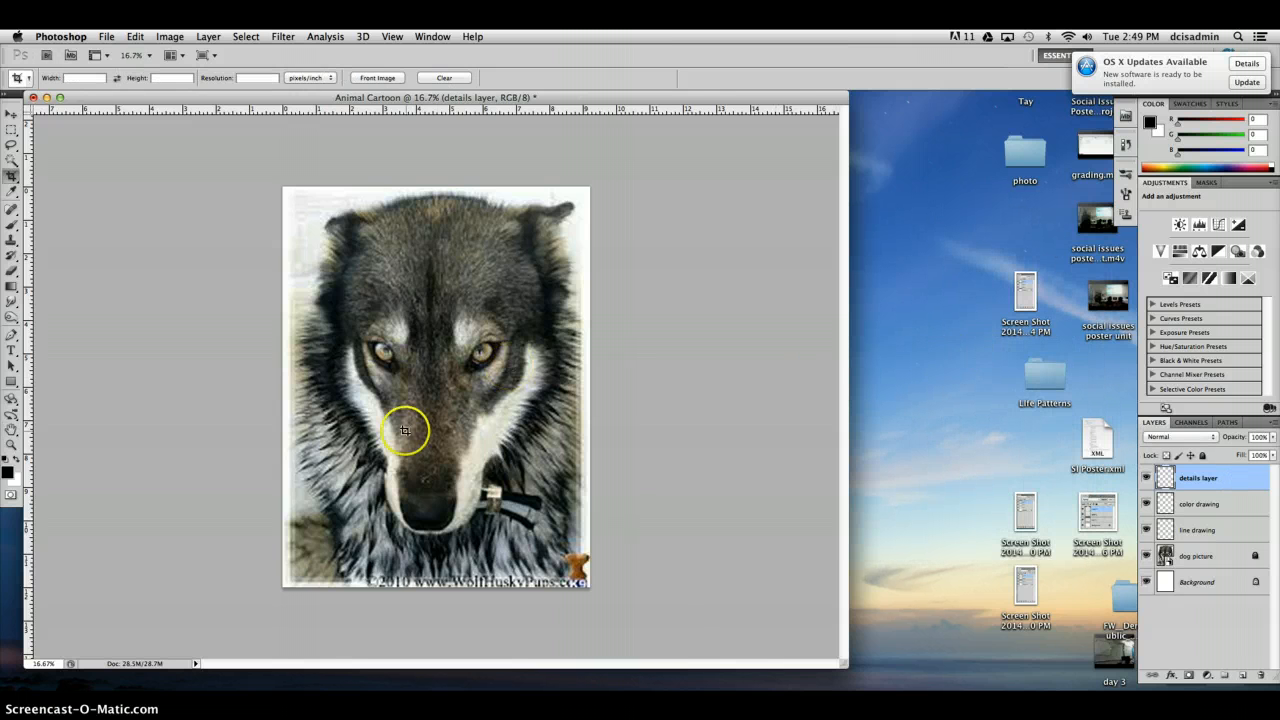